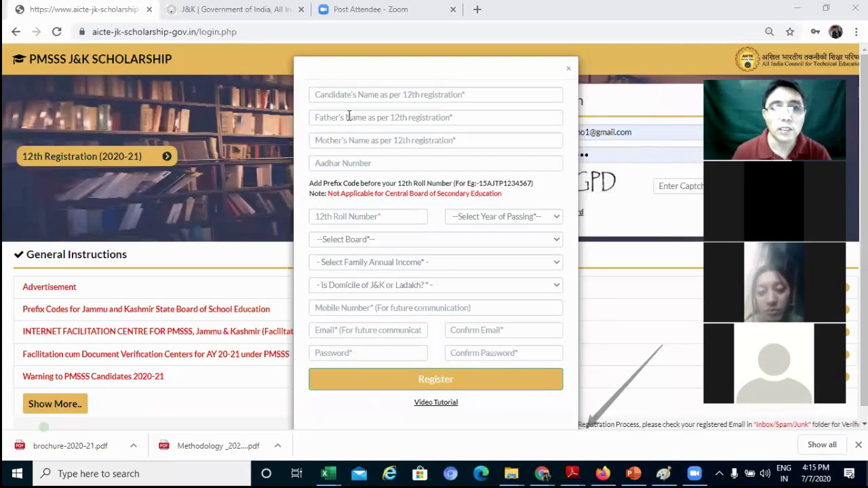
click(370, 161)
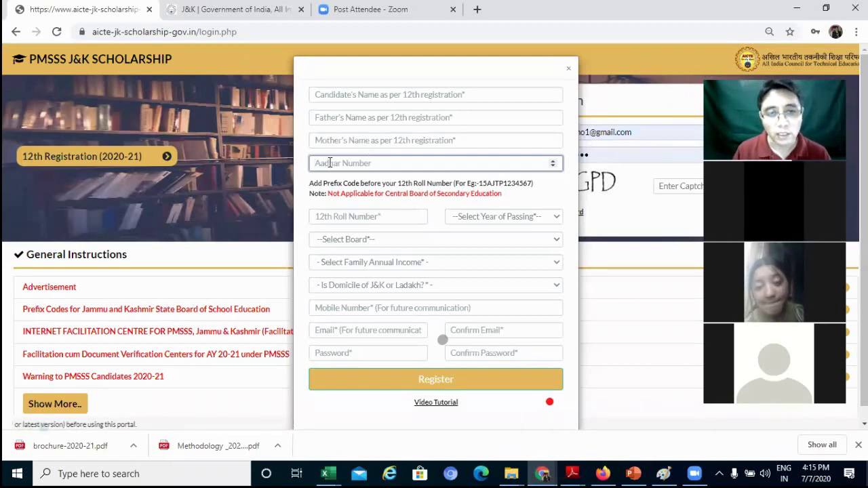
click(354, 216)
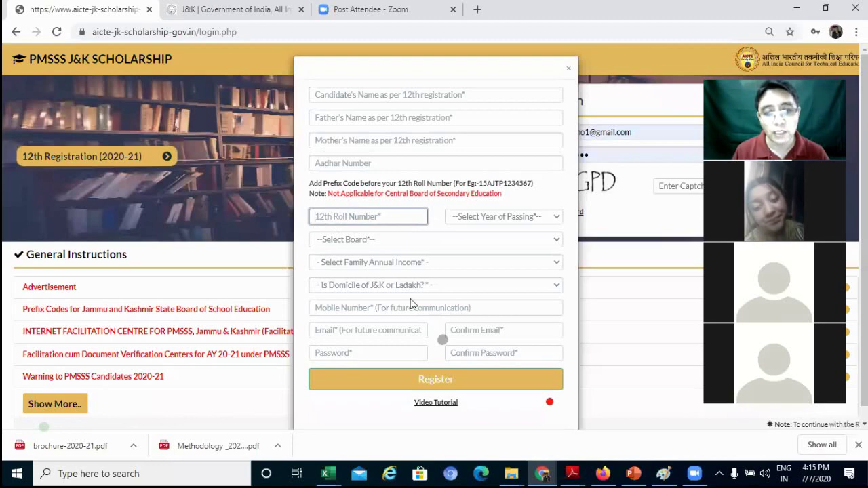
mouse_move(573, 472)
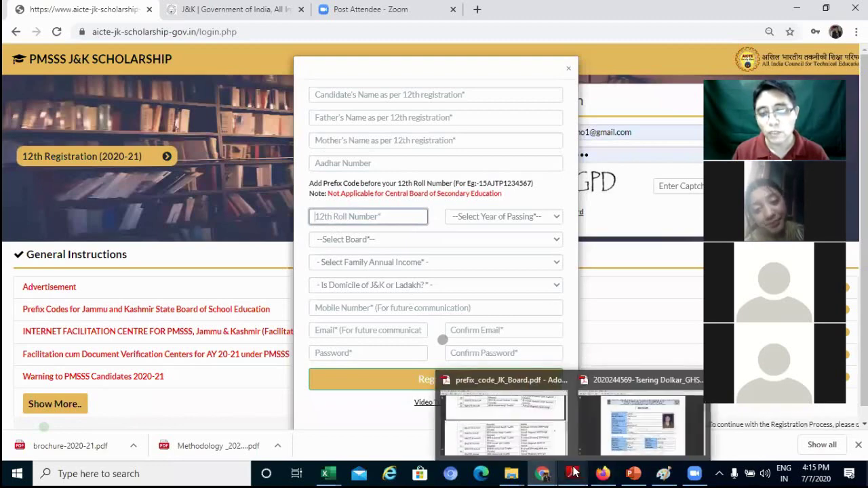
- Bring prefix_code_JK_Board.pdf to the front in Adobe Reader and scroll through its prefix table
click(550, 402)
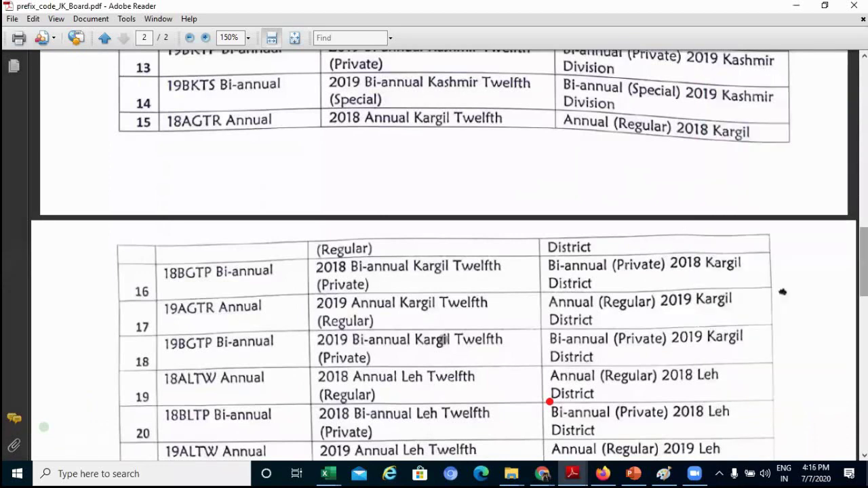
scroll(442, 339, up, 2)
scroll(443, 339, up, 5)
scroll(442, 339, down, 3)
scroll(443, 339, down, 1)
scroll(442, 339, down, 5)
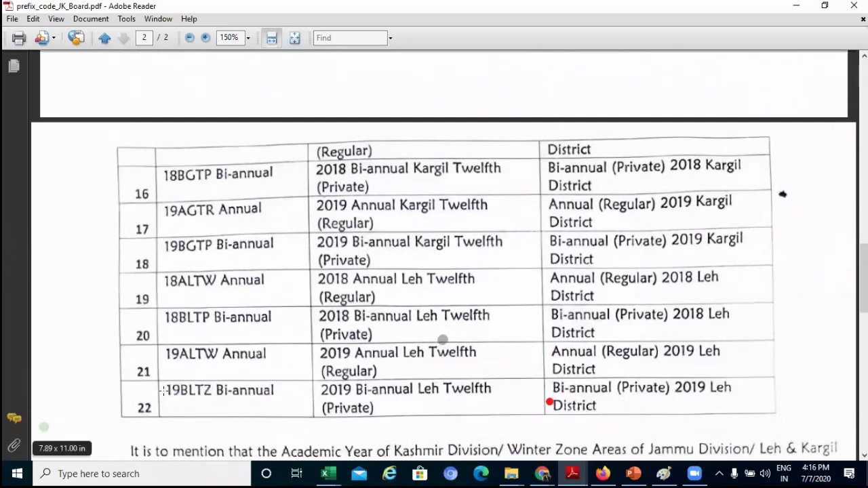
- Highlight the 19BLTZ and 19ALTW 12th roll-number prefix codes in the table
drag(163, 385, 250, 402)
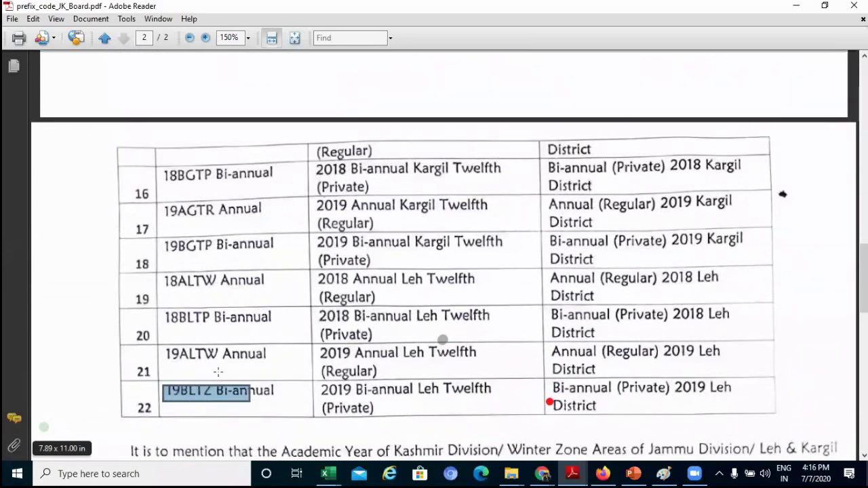
drag(159, 344, 284, 372)
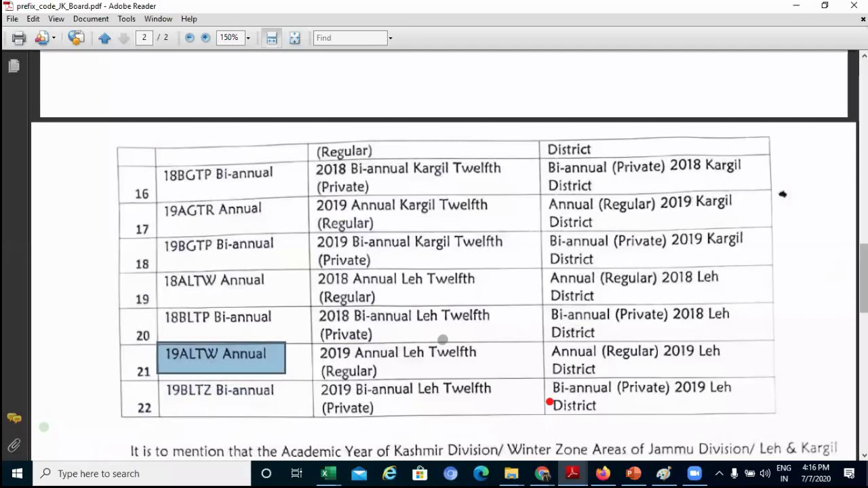
scroll(442, 339, up, 8)
scroll(442, 339, up, 10)
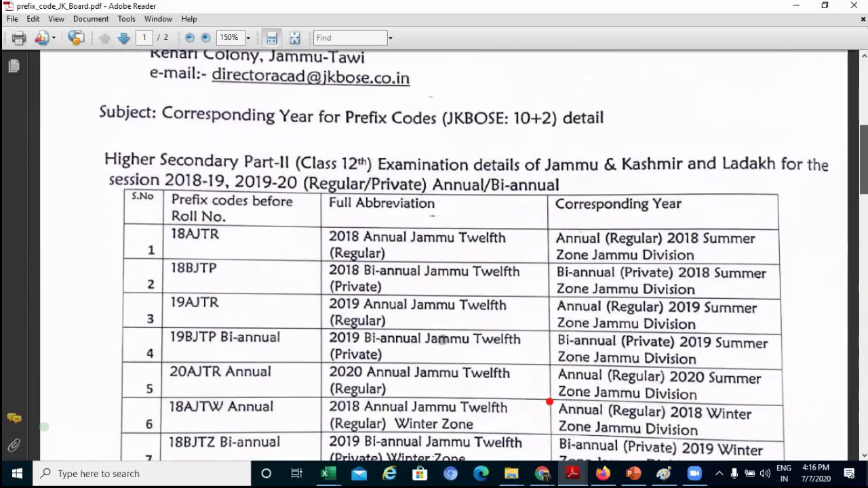
scroll(442, 340, down, 3)
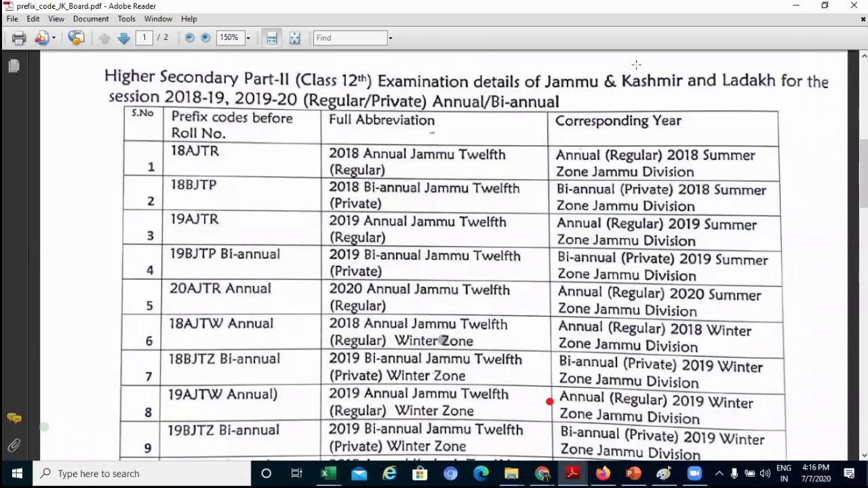
click(800, 8)
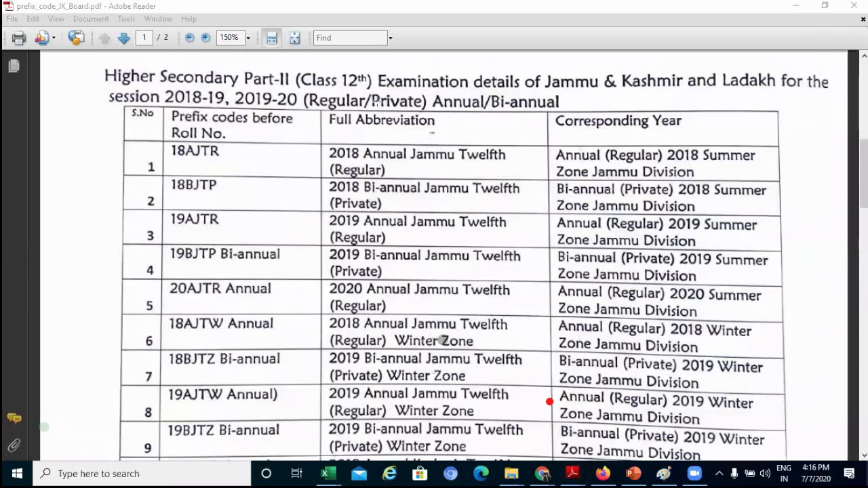
- Back on the registration form, set Family Annual Income to 0 - 8,00,000
click(797, 5)
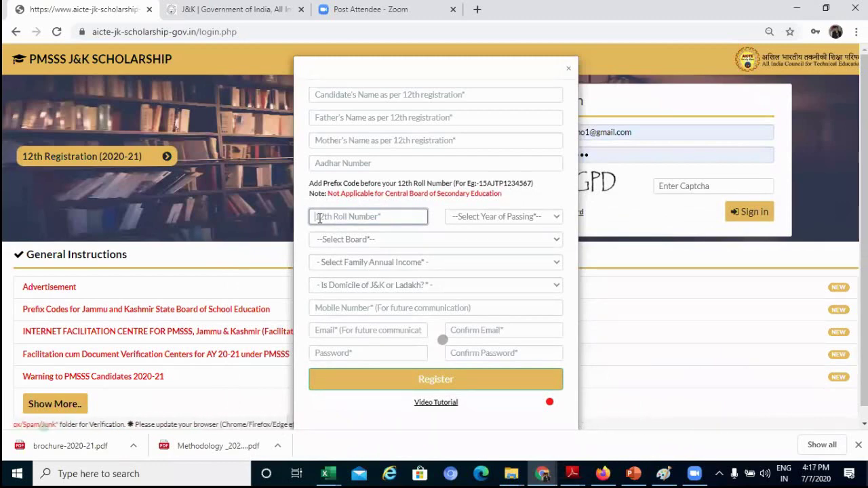
click(486, 216)
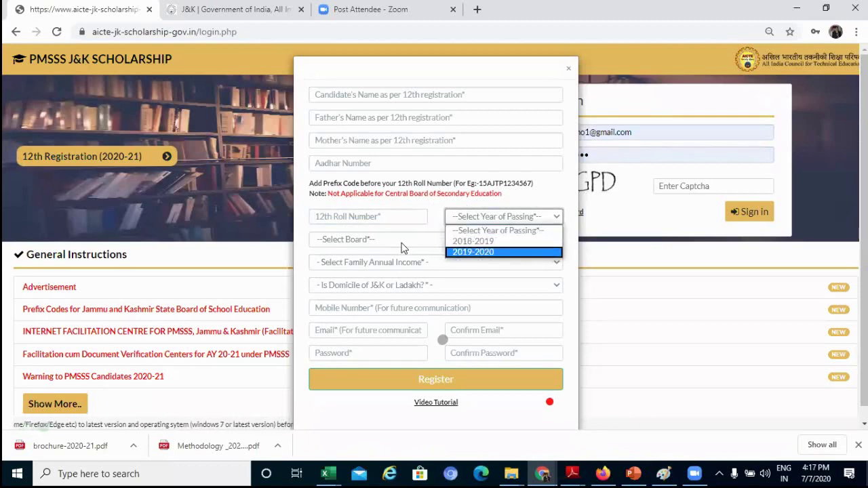
click(559, 240)
click(513, 252)
click(444, 264)
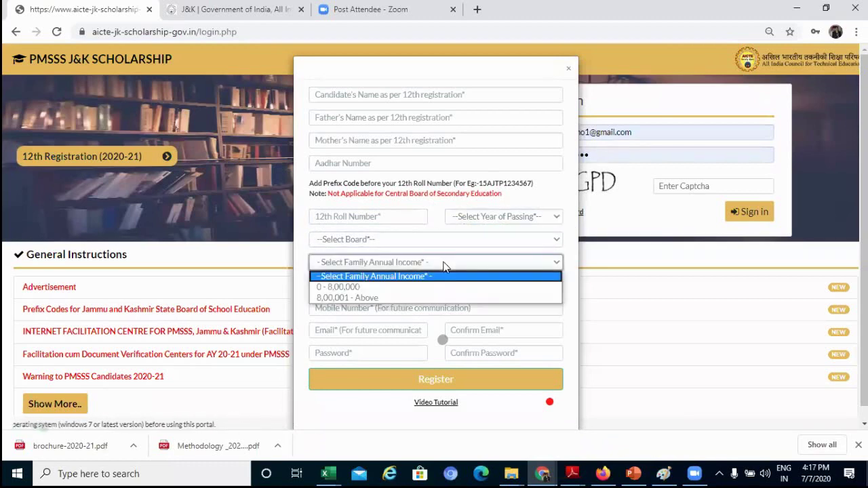
click(356, 289)
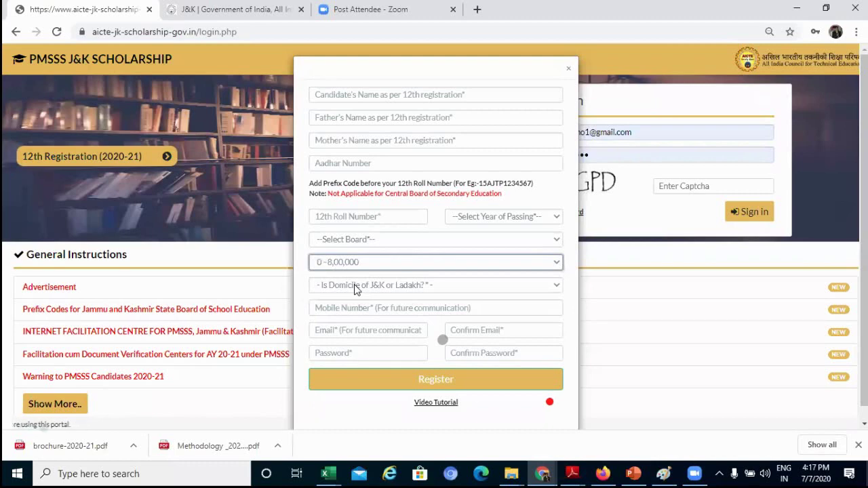
- Answer Yes to the J&K or Ladakh domicile question
click(420, 269)
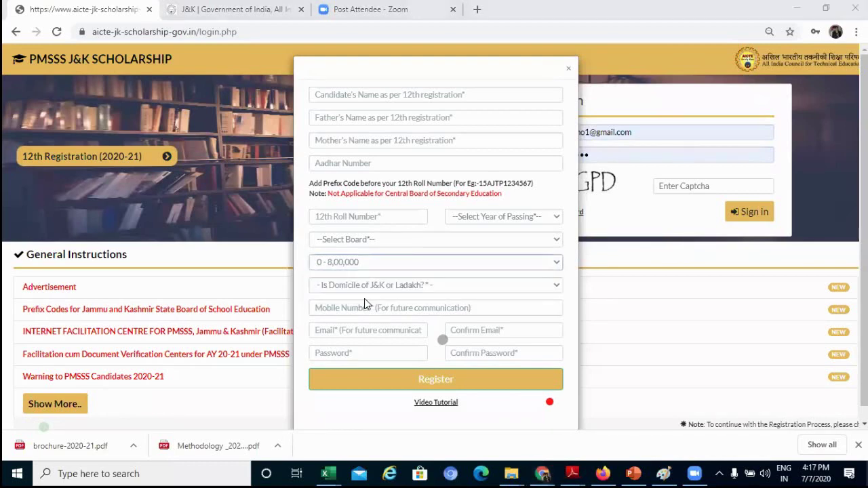
click(526, 286)
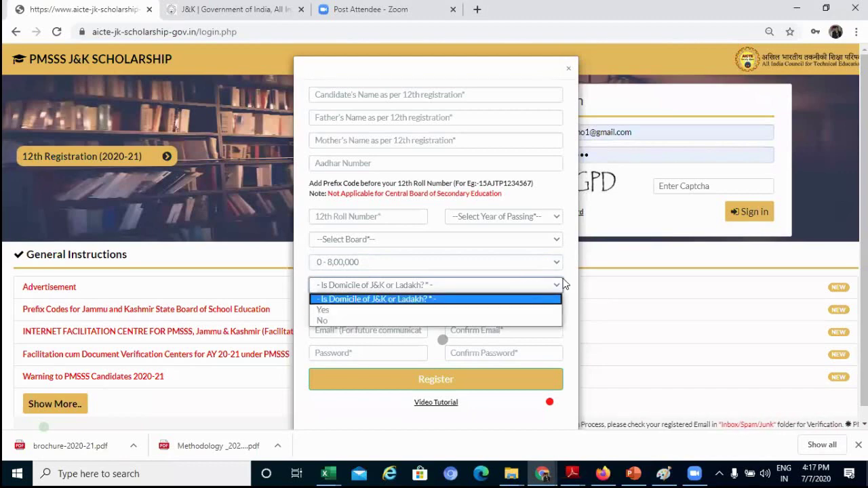
click(407, 309)
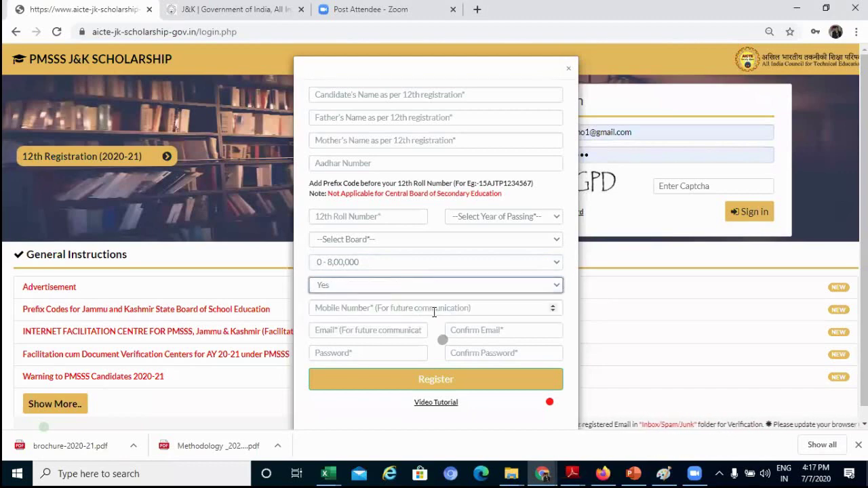
click(434, 310)
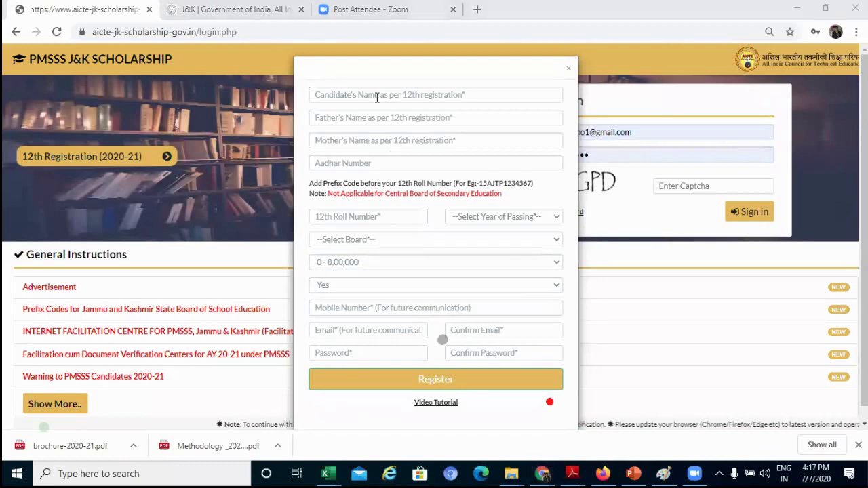
click(342, 309)
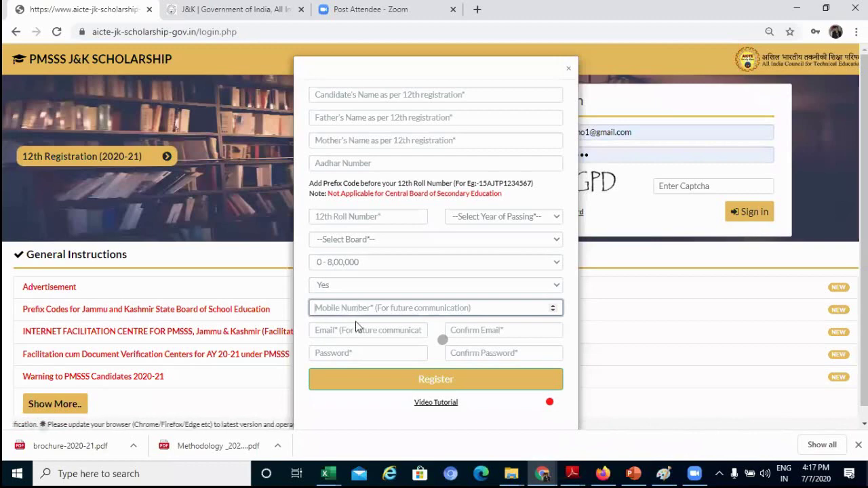
- Enter the applicant's e-mail address, correct a missing letter, and start the confirmation field
click(362, 331)
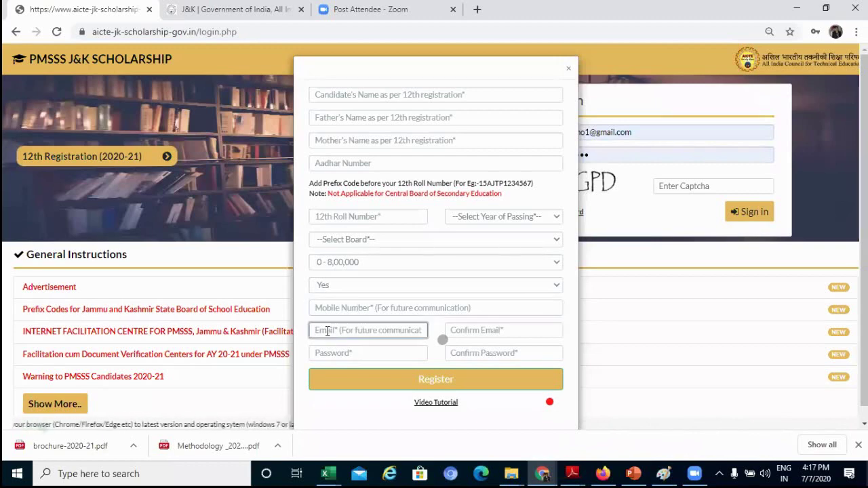
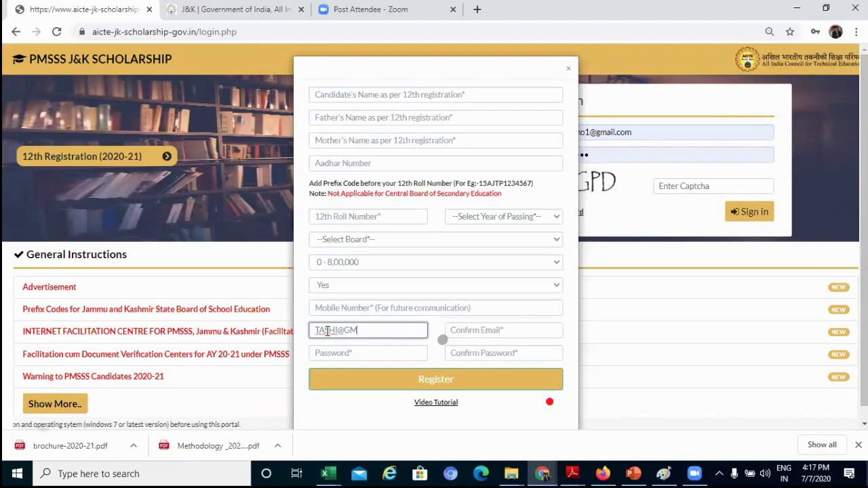
click(327, 331)
text(S)
drag(391, 330, 307, 339)
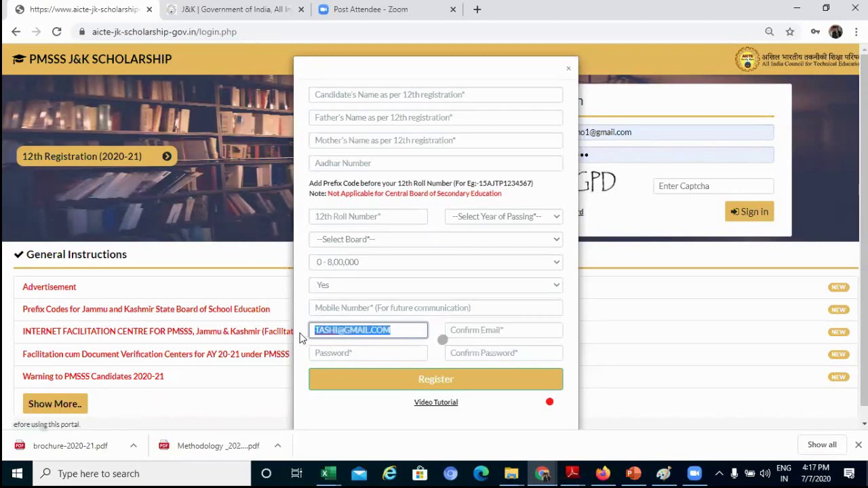
click(485, 331)
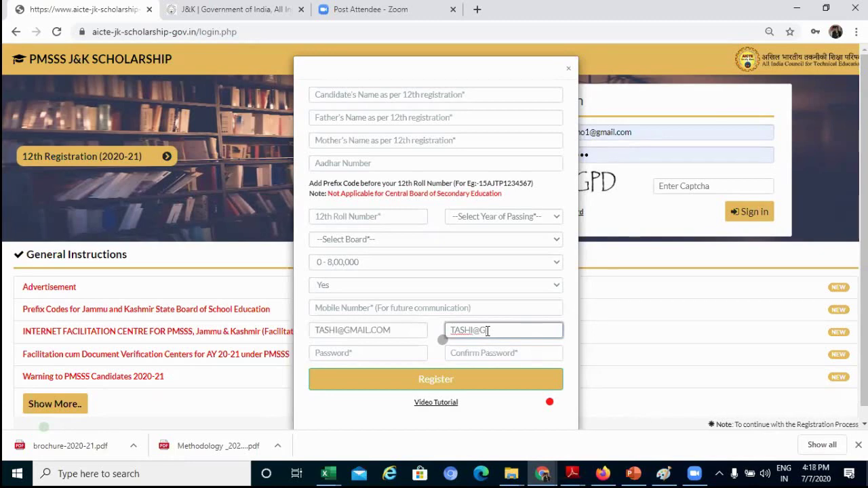
- Enter and confirm the account password, then close the registration pop-up
click(338, 360)
text(*)
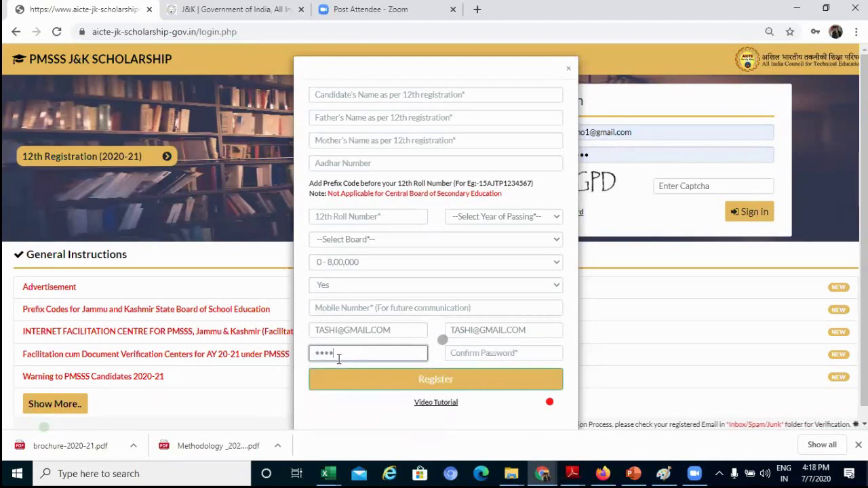
click(465, 354)
text(******)
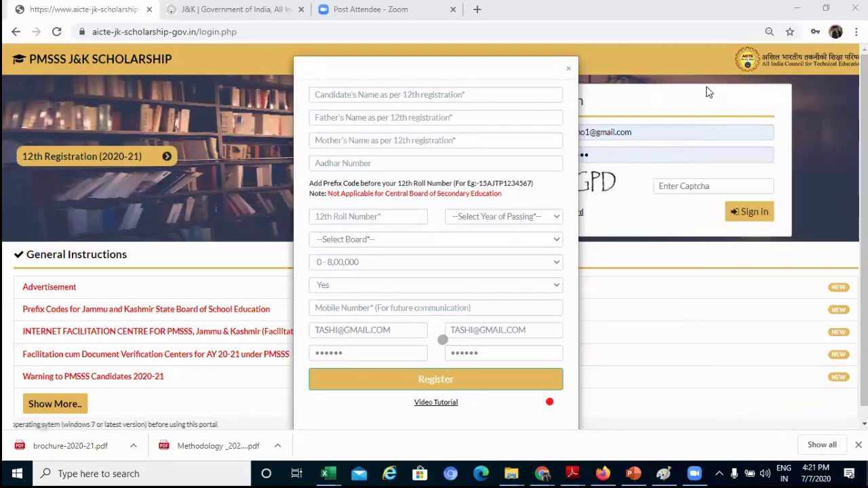
click(709, 88)
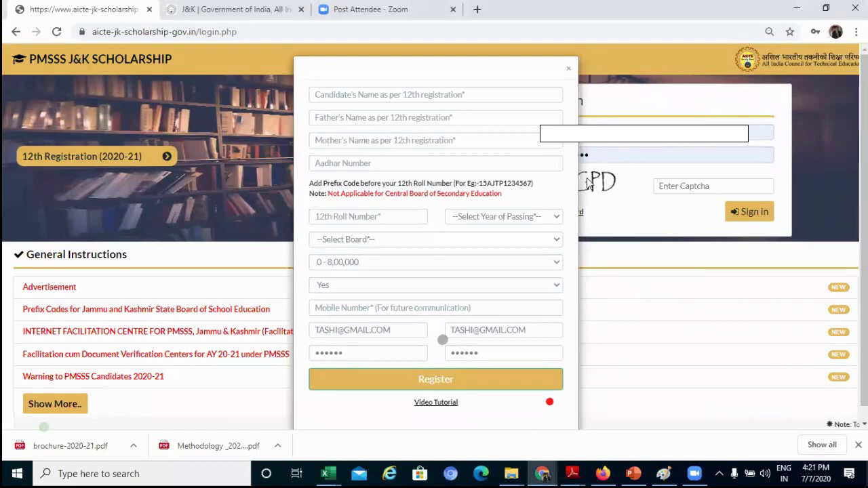
click(568, 71)
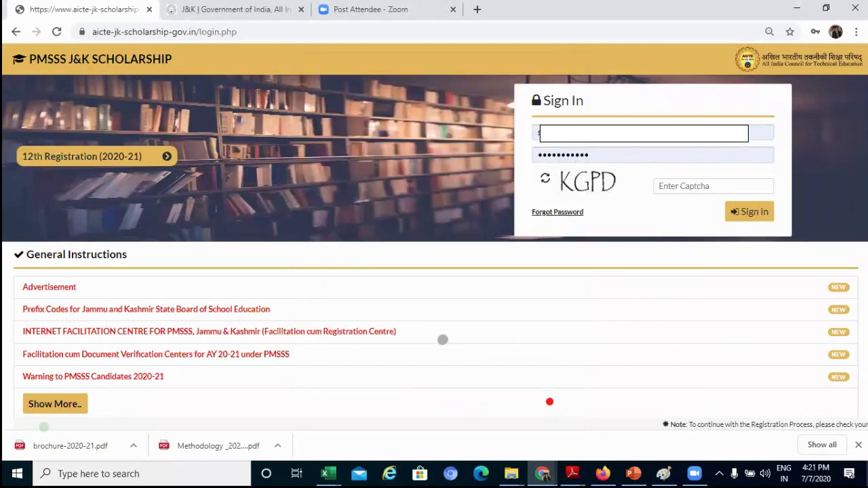
- Fill the Sign In form with the saved account's login details from Chrome's suggestions
click(666, 186)
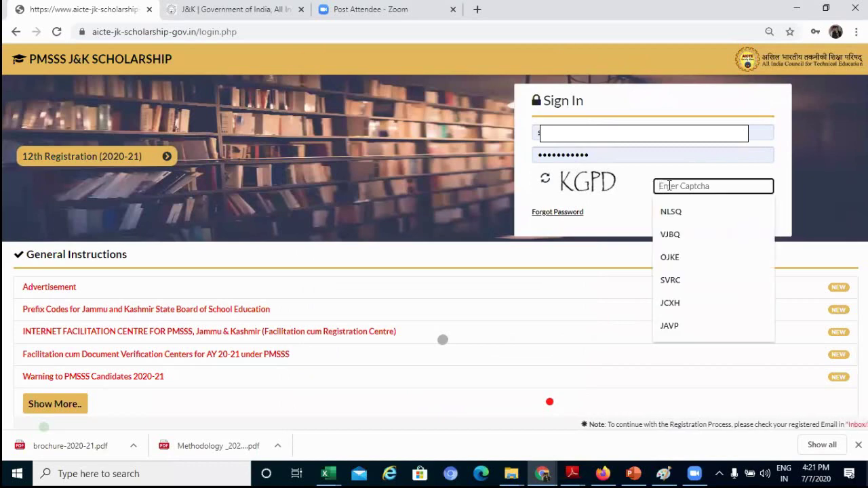
text(k)
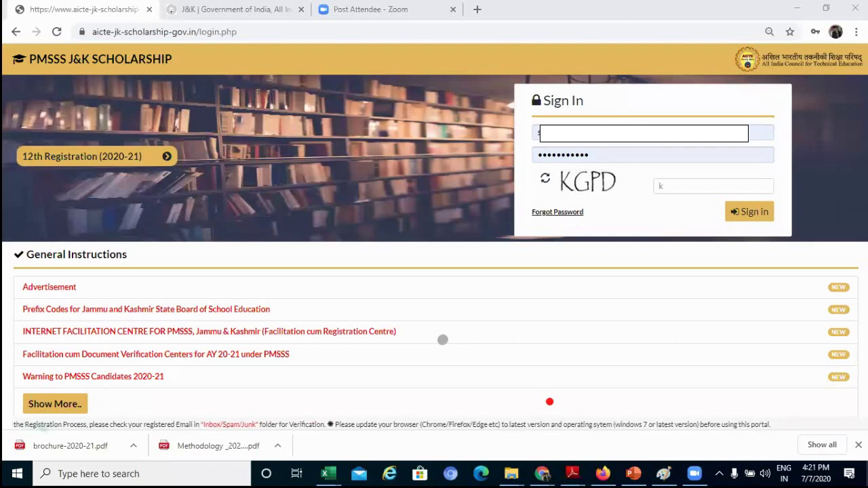
click(652, 133)
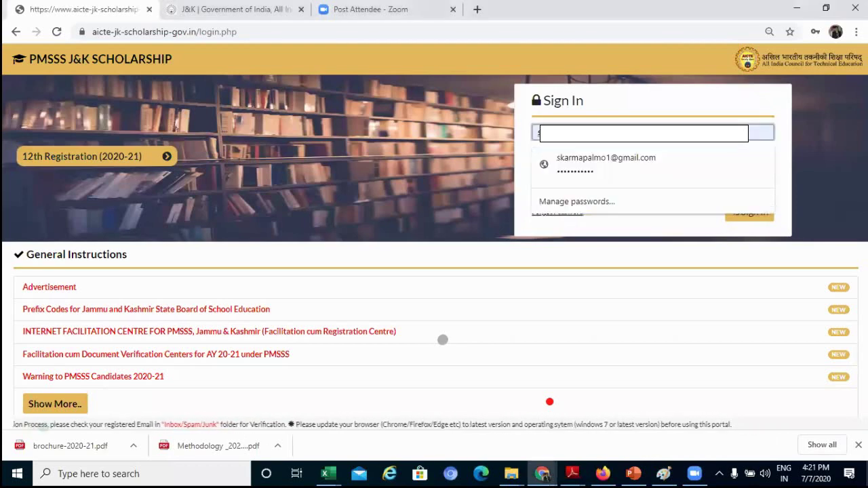
click(595, 162)
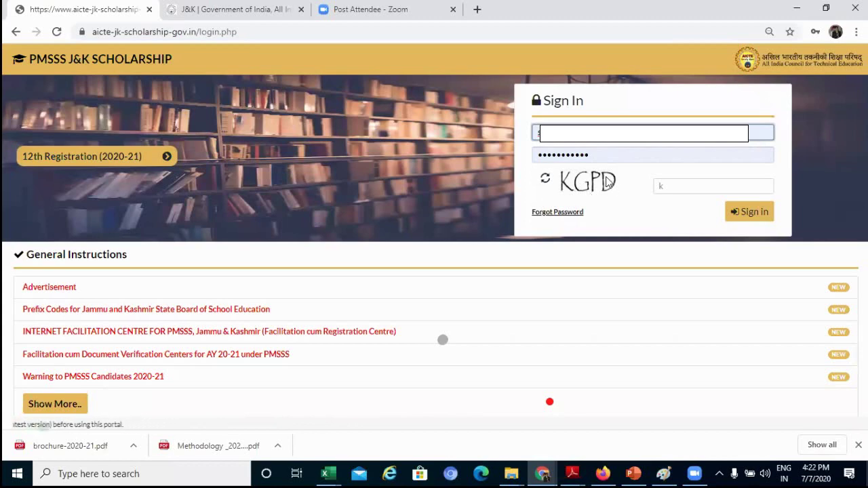
- Refresh the captcha, clear the stray character, and enter the new code AHTC
click(545, 180)
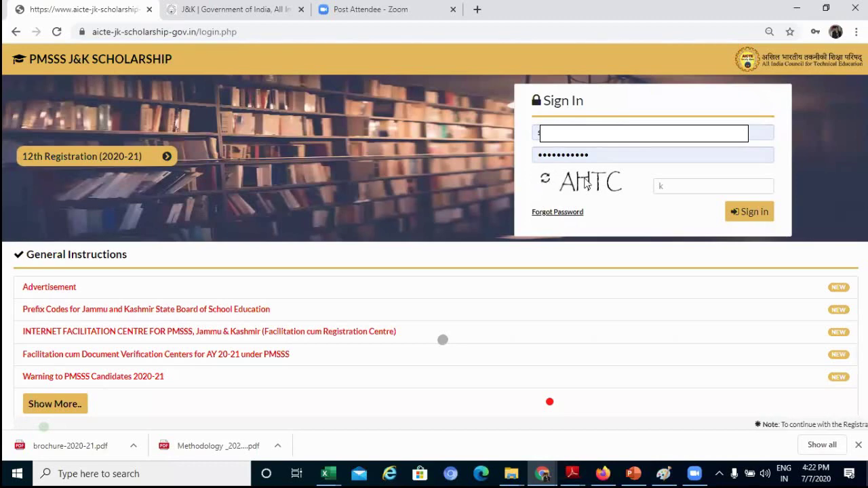
click(672, 190)
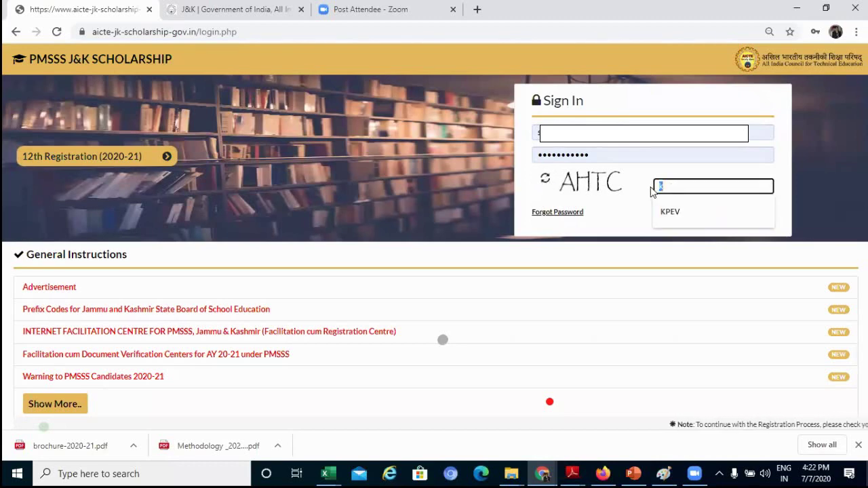
key(BackSpace)
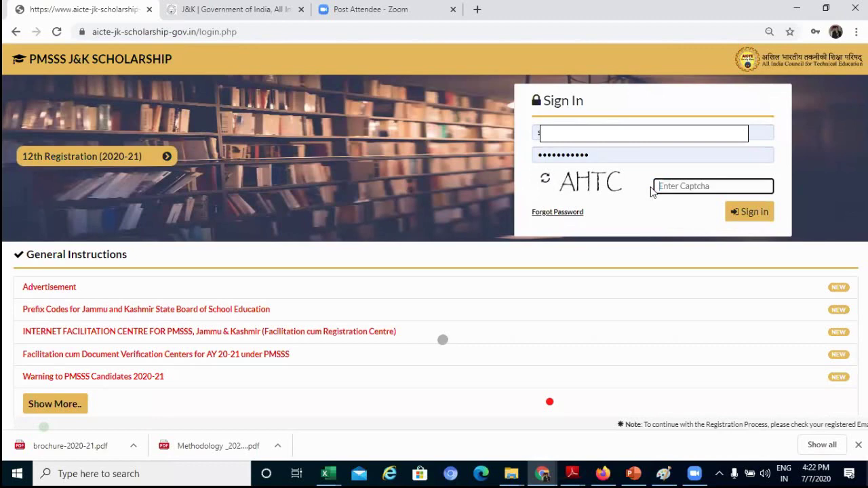
text(AHTC)
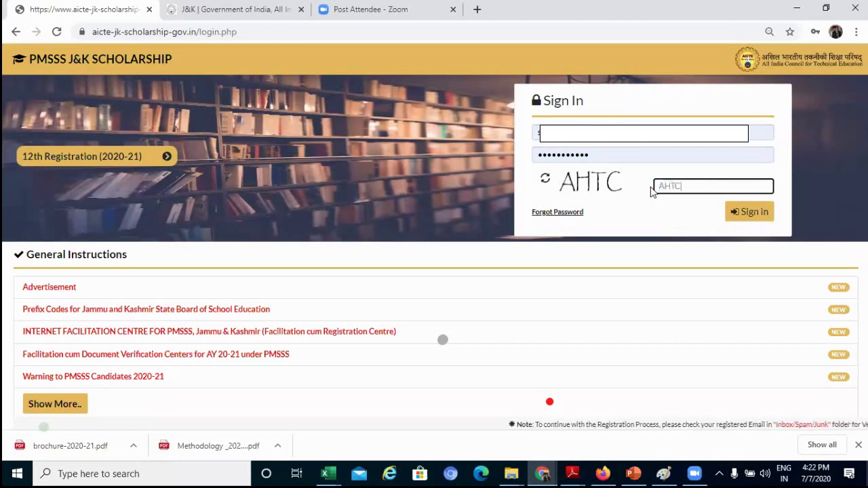
- Sign in and scroll down to the profile form's Other Details section
click(750, 211)
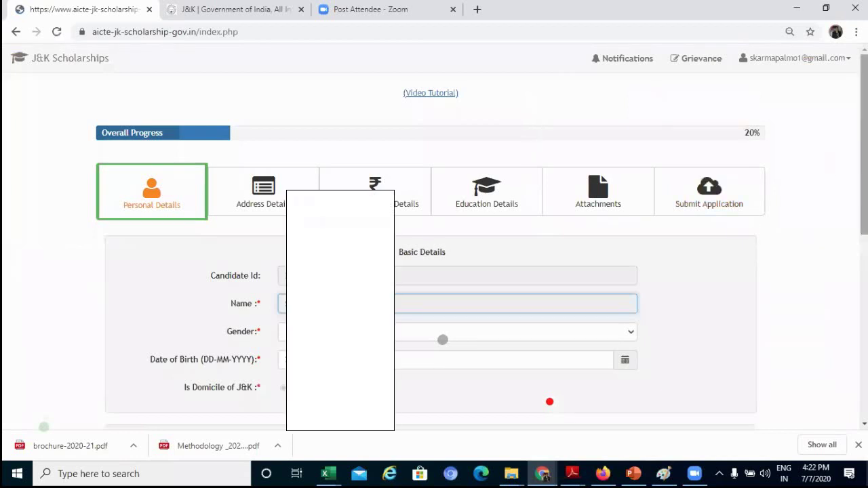
scroll(712, 190, down, 2)
scroll(712, 190, up, 1)
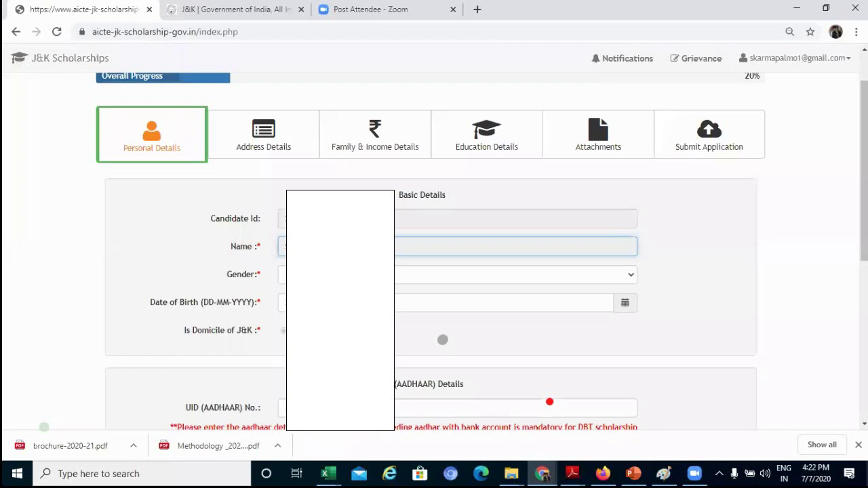
click(516, 218)
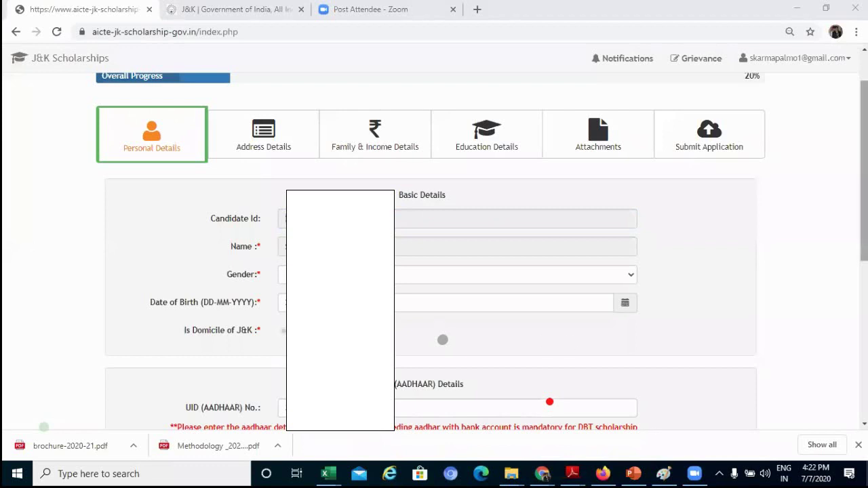
scroll(479, 138, down, 4)
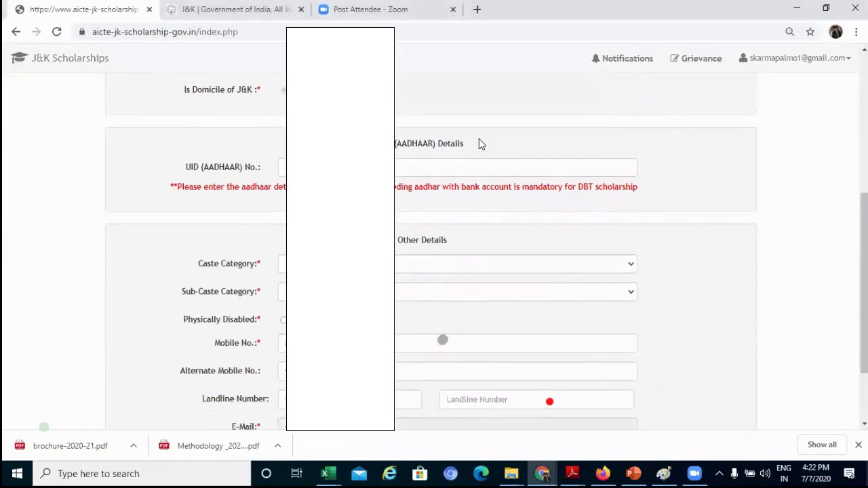
- Set Caste Category to SEBC and choose a Sub-Caste Category
click(631, 268)
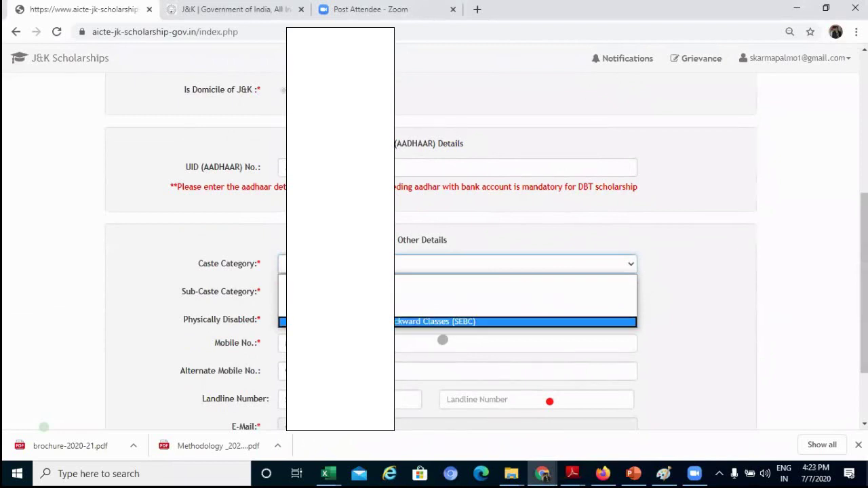
click(475, 292)
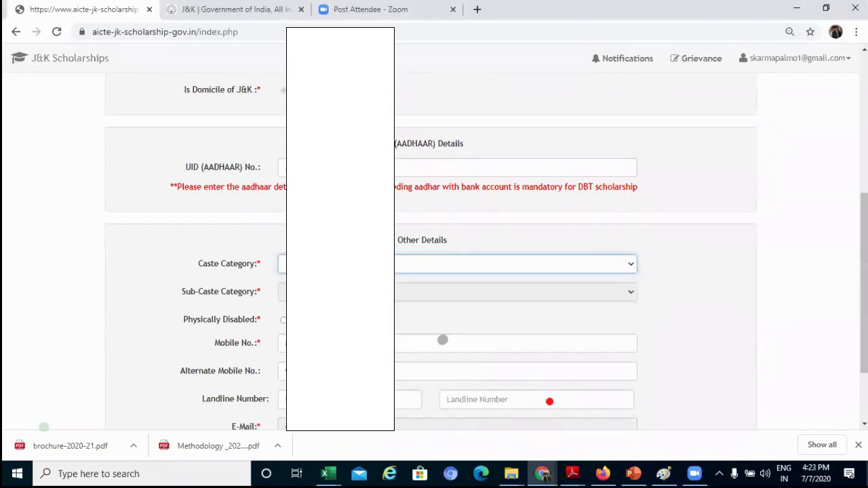
click(631, 264)
click(442, 340)
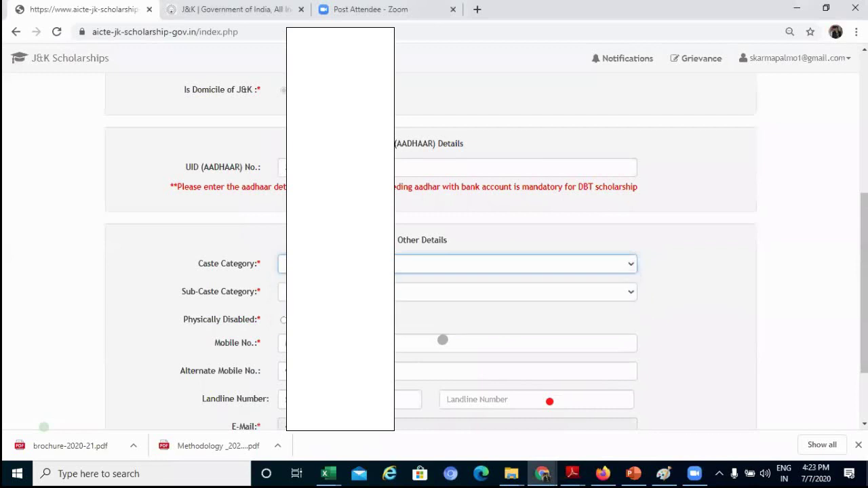
key(Tab)
key(alt+Down)
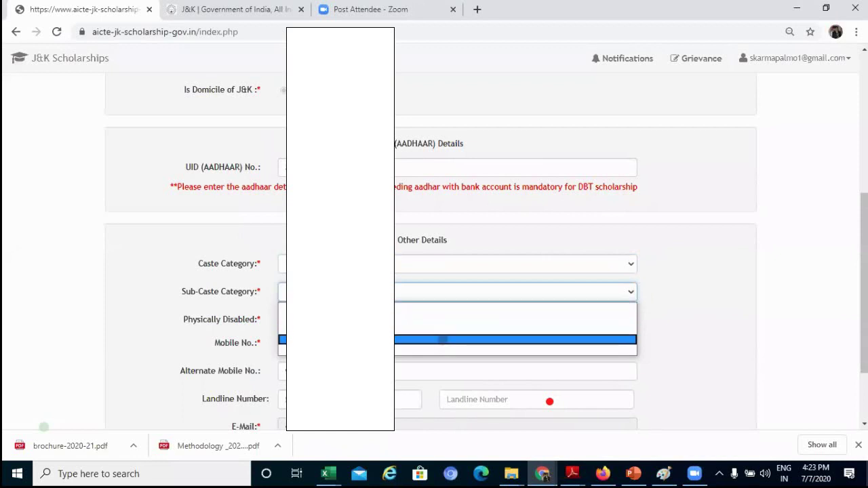
click(443, 339)
- Move through the mobile number and alternate mobile number fields
scroll(863, 285, down, 1)
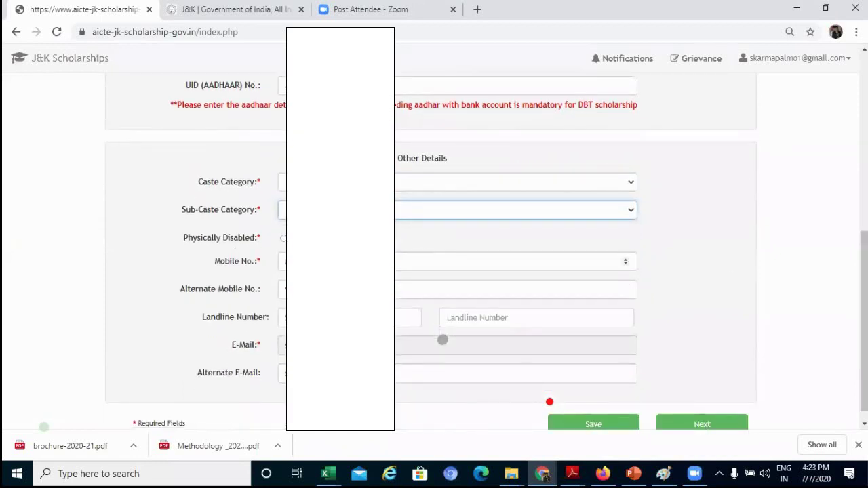
click(407, 262)
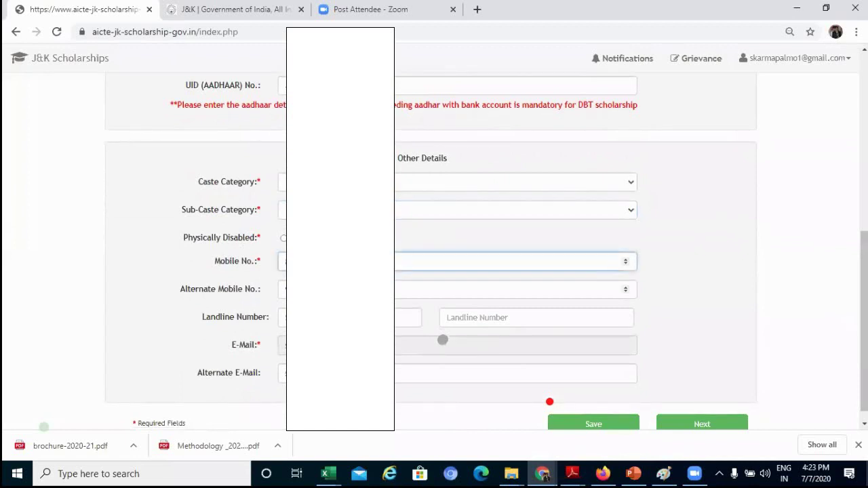
key(Tab)
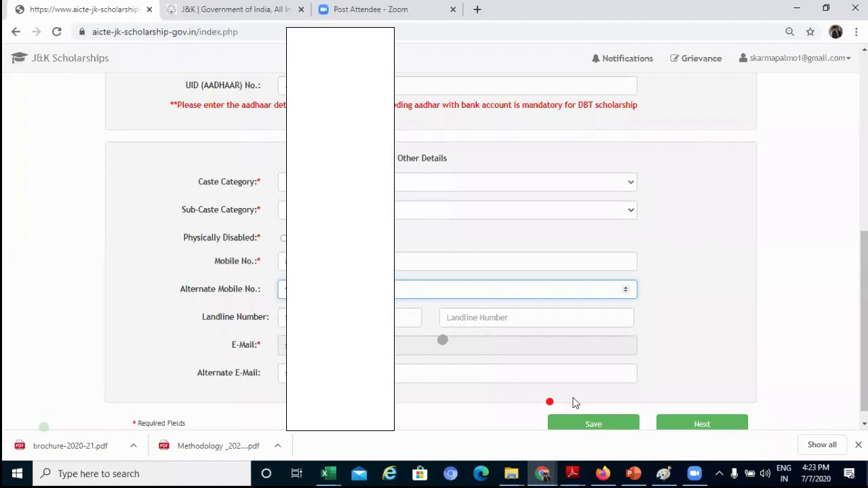
drag(863, 292, 863, 300)
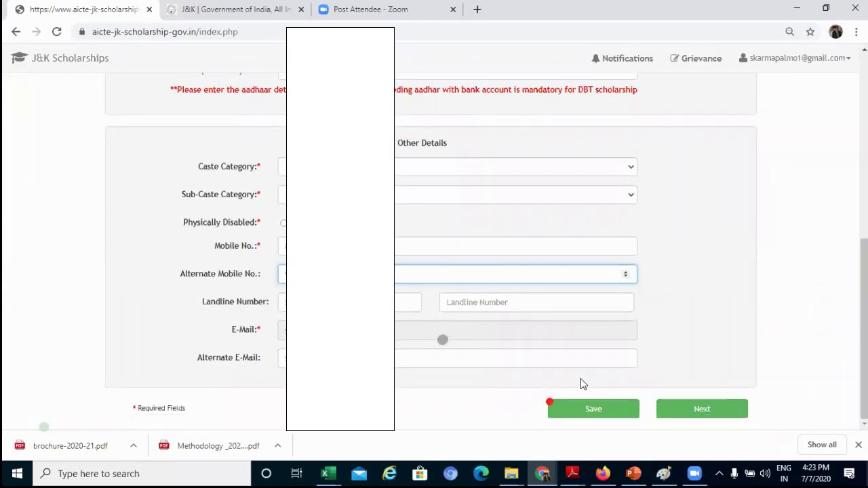
- Save Personal Details and go to Address Details, briefly rechecking the Personal Details tab
click(595, 409)
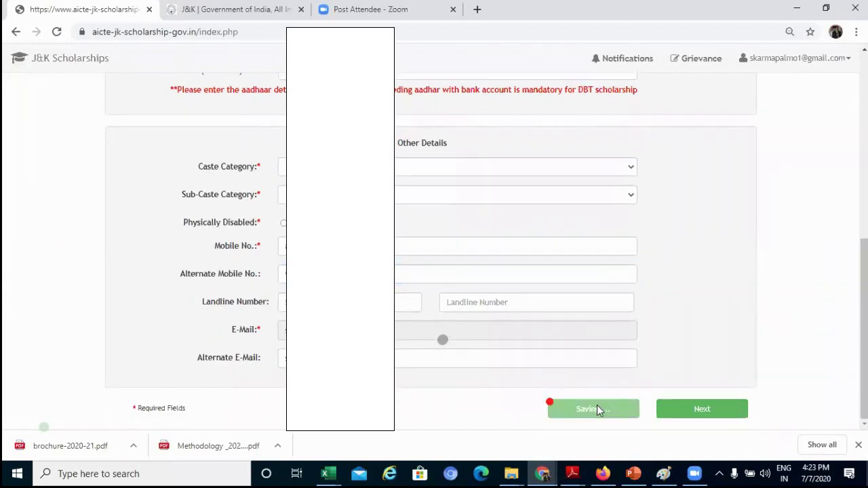
click(708, 410)
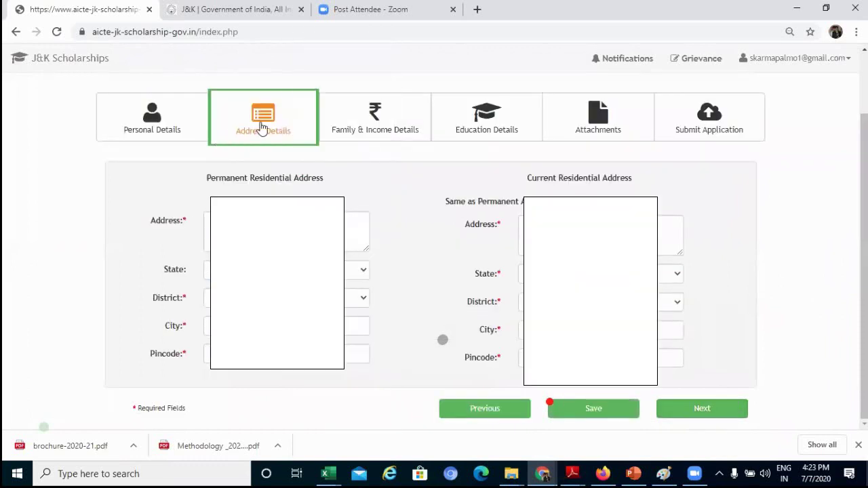
click(182, 131)
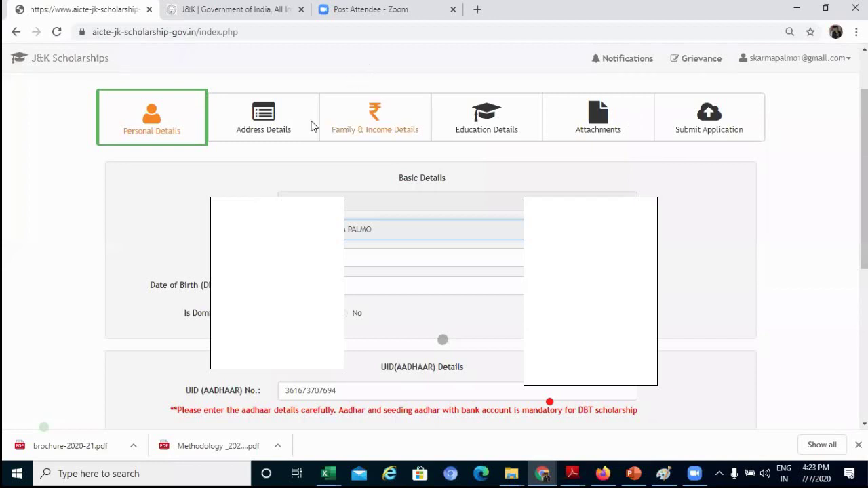
click(272, 133)
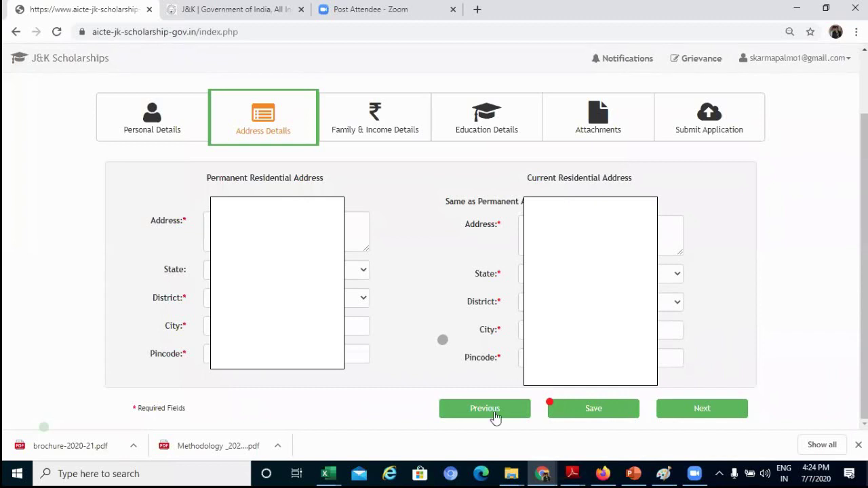
click(698, 410)
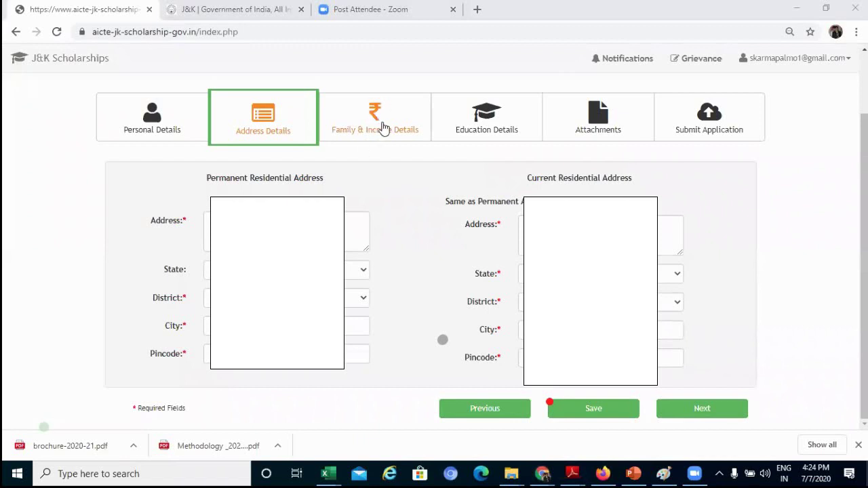
click(383, 127)
- Switch to Family & Income Details and open the Father/Guardian Occupation choices
click(384, 127)
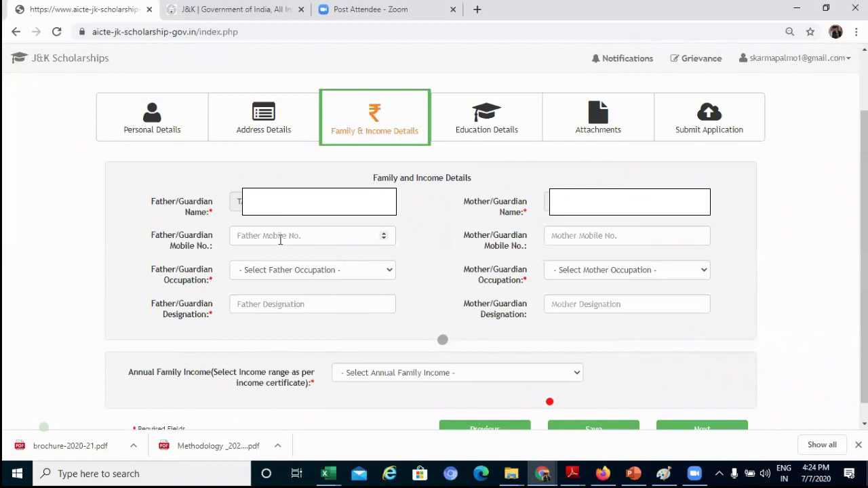
click(280, 237)
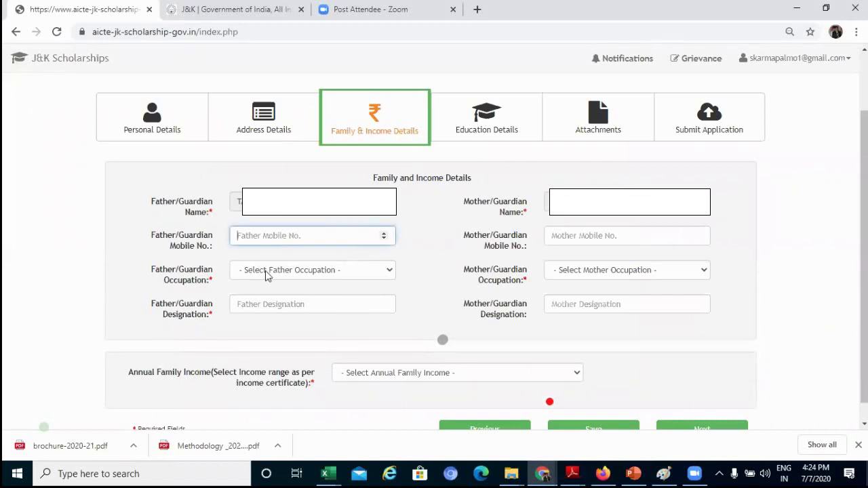
click(270, 272)
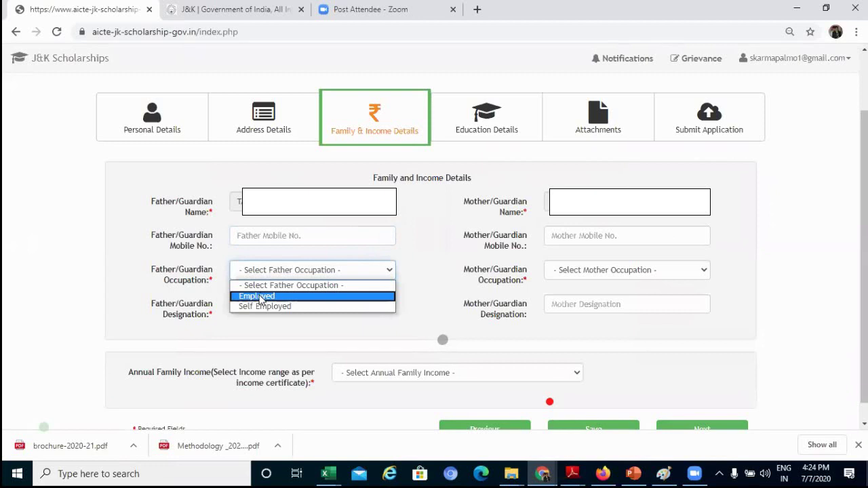
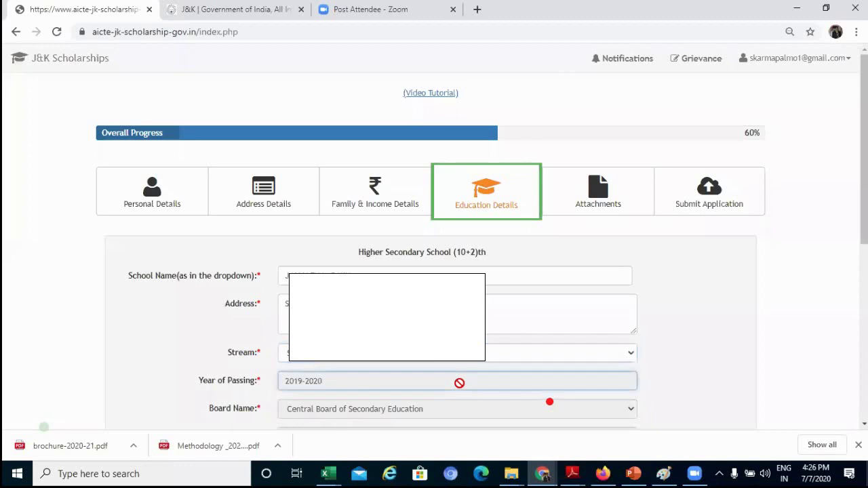
- Switch the 10th marks system to Grading System, then back to Marking System
scroll(549, 402, down, 3)
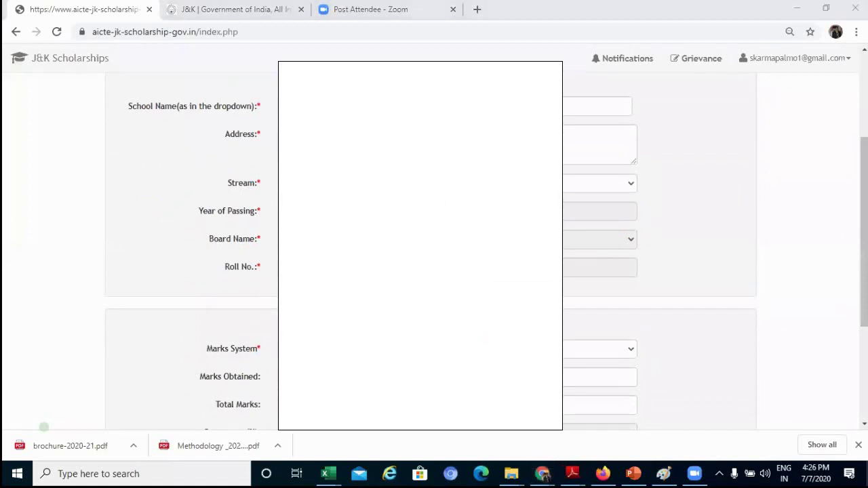
click(755, 210)
drag(864, 271, 865, 353)
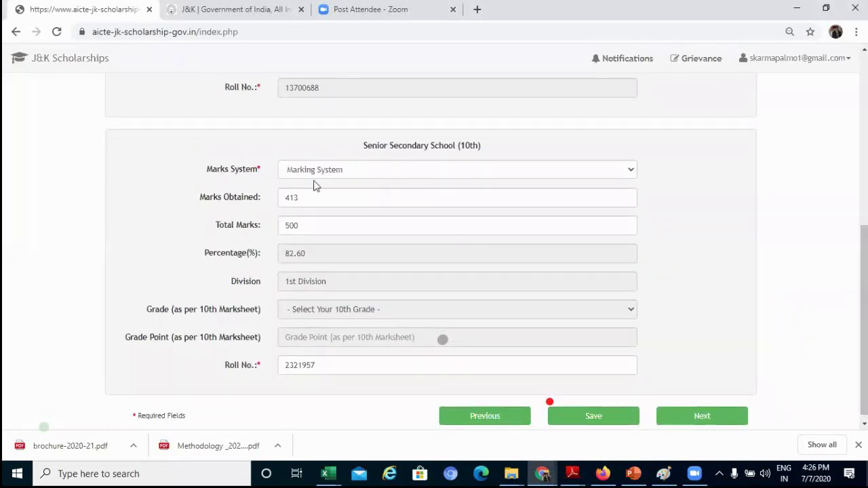
click(630, 173)
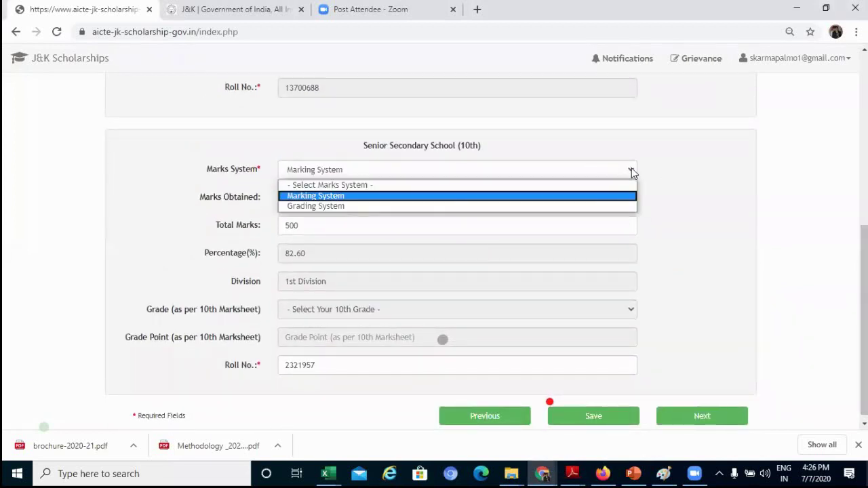
click(320, 210)
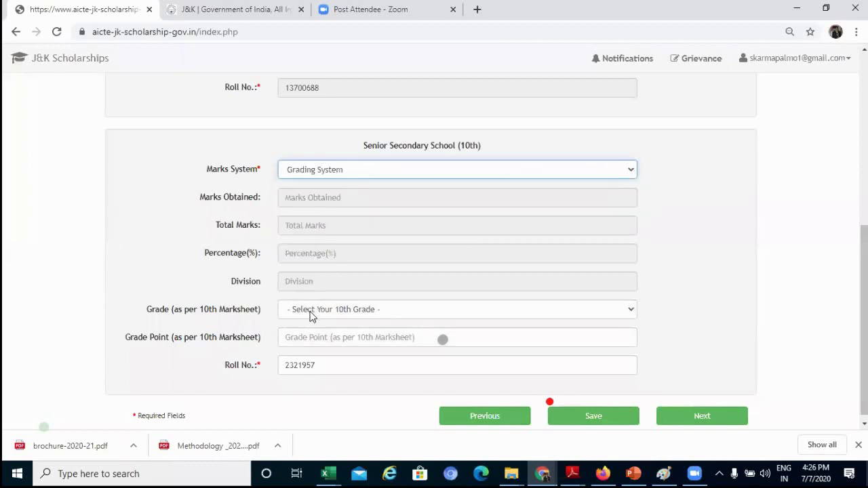
click(632, 312)
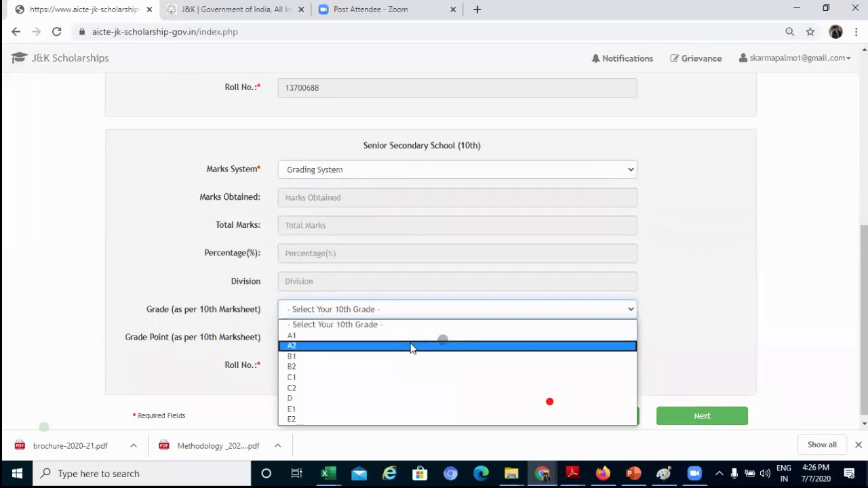
click(681, 249)
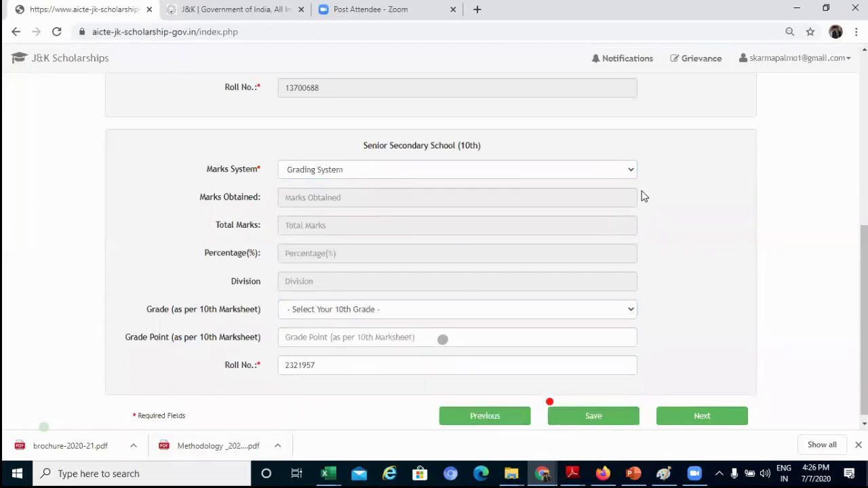
click(632, 175)
click(310, 194)
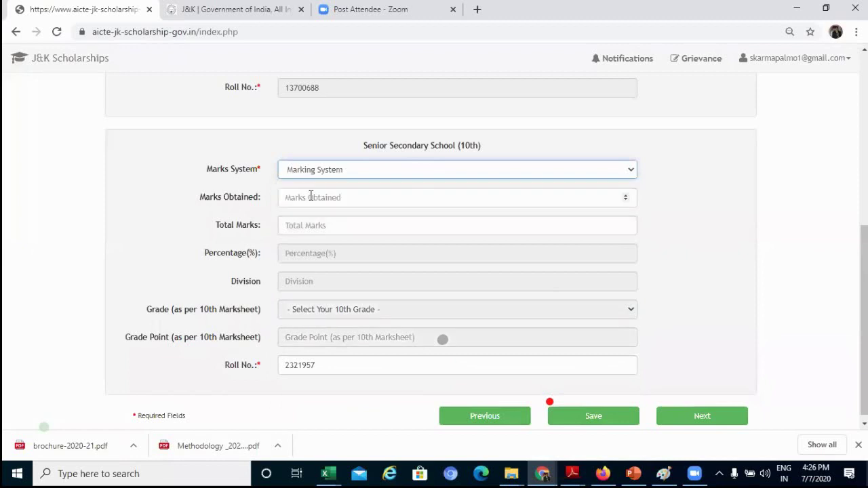
- Check the cleared Marks Obtained, Total Marks and Percentage fields, then go to Attachments
click(310, 199)
click(305, 225)
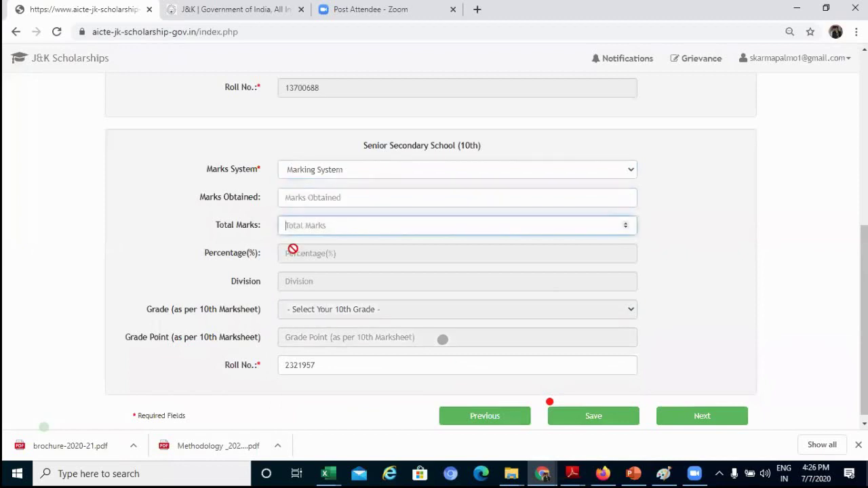
click(294, 260)
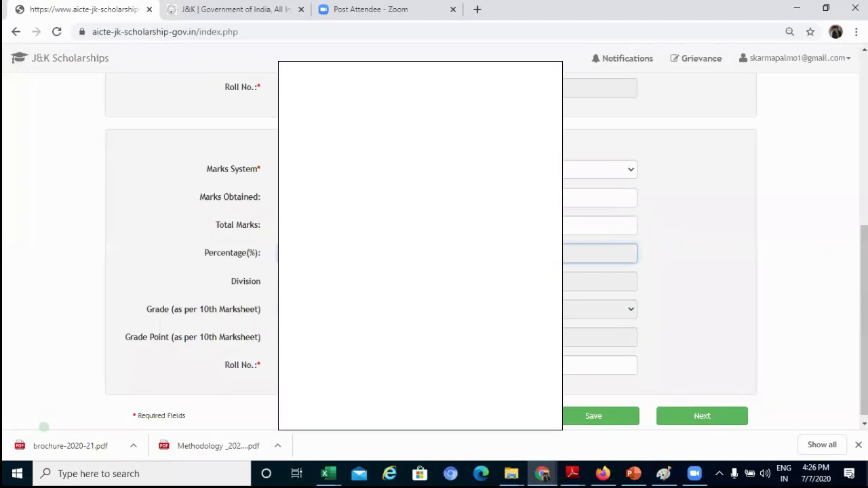
scroll(487, 252, up, 3)
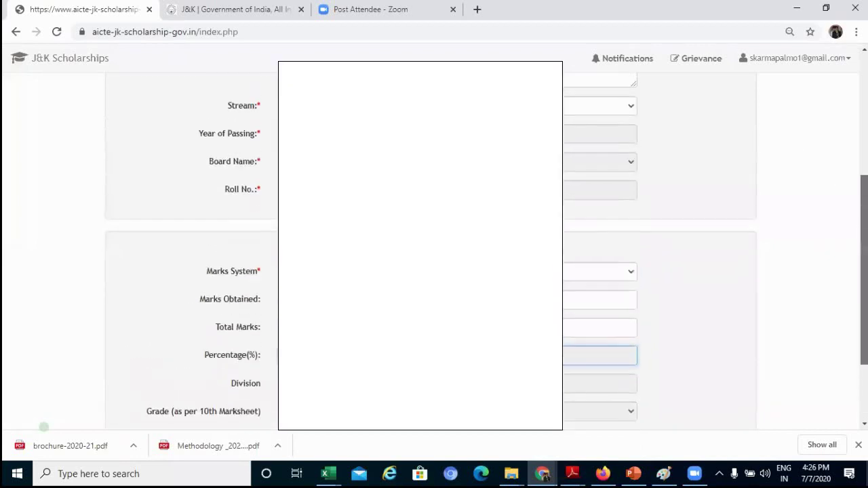
scroll(486, 252, up, 3)
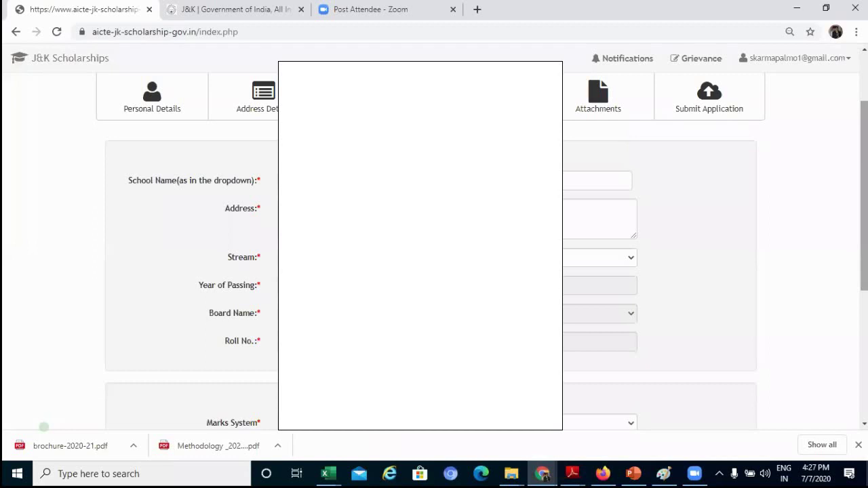
click(598, 99)
scroll(839, 194, down, 1)
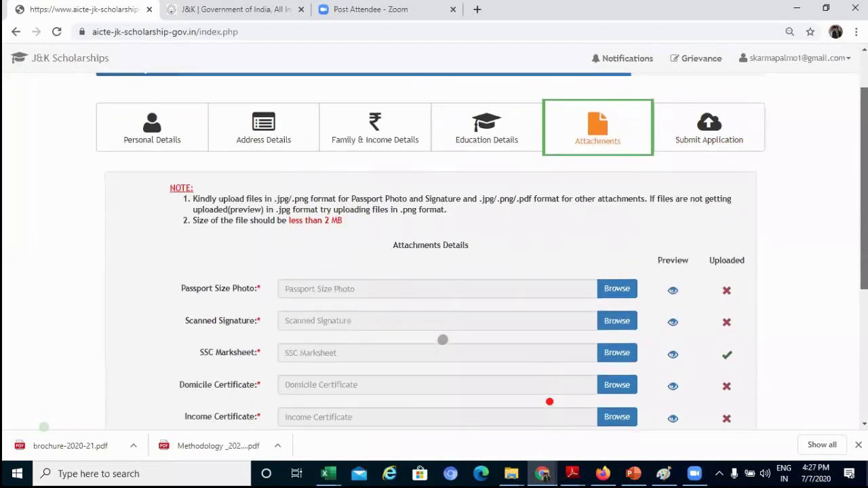
scroll(845, 240, down, 1)
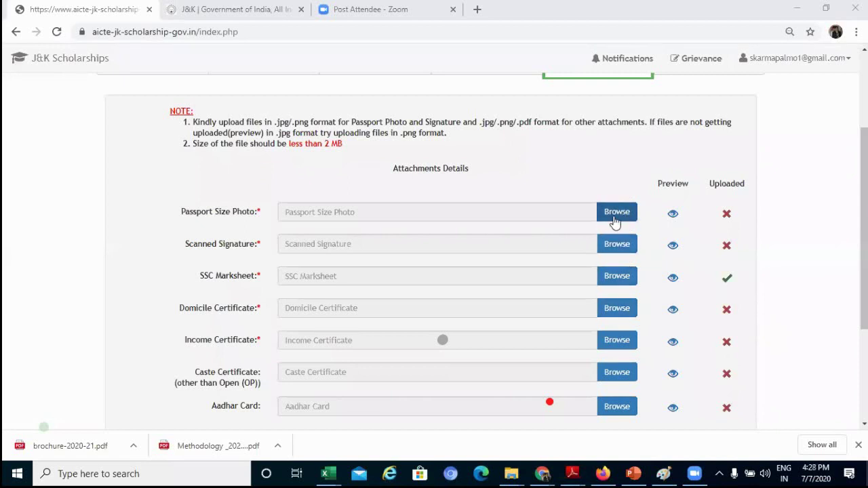
click(619, 212)
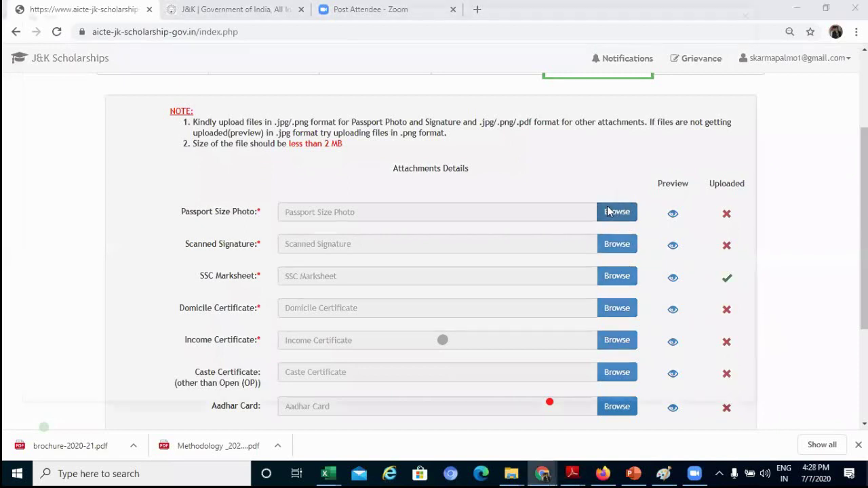
click(762, 10)
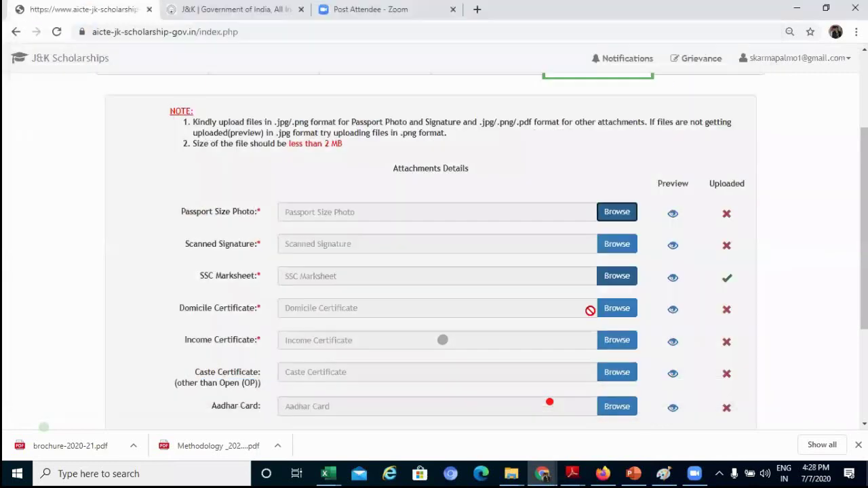
- Attach 'Like FB page & subcribe Youtube ch-LSF.jpg' as the SSC Marksheet and save the upload
click(625, 281)
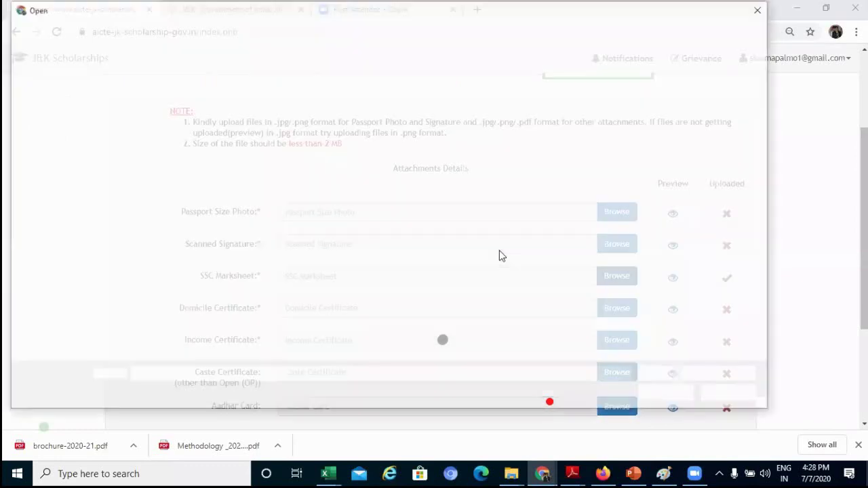
click(160, 222)
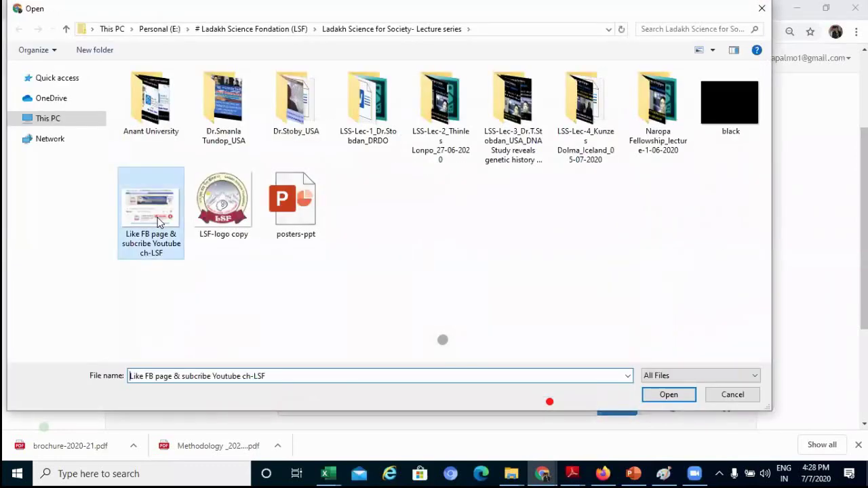
click(677, 397)
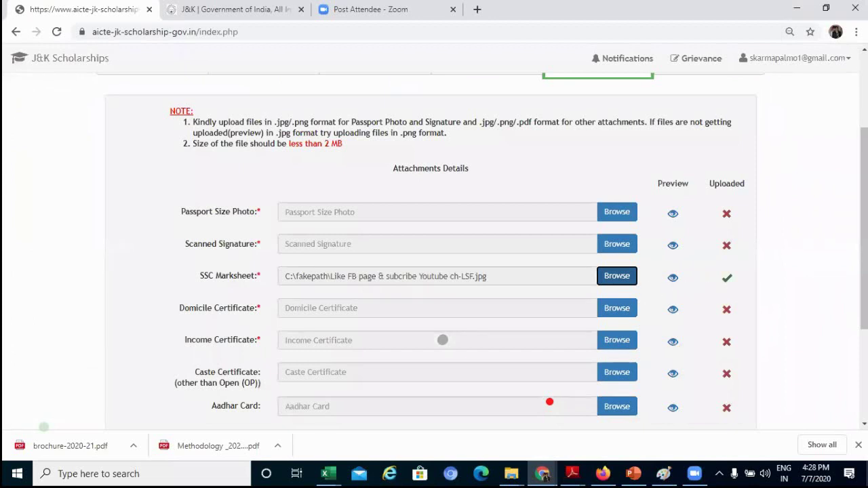
drag(864, 229, 864, 317)
click(596, 366)
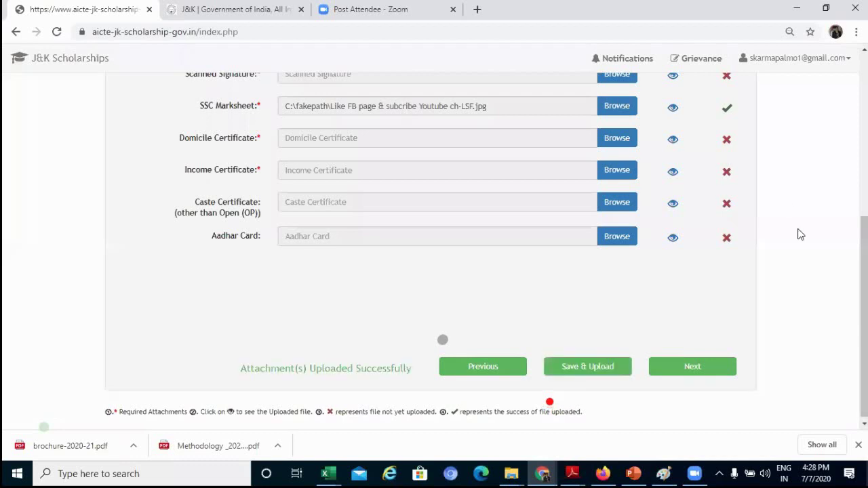
scroll(687, 245, up, 2)
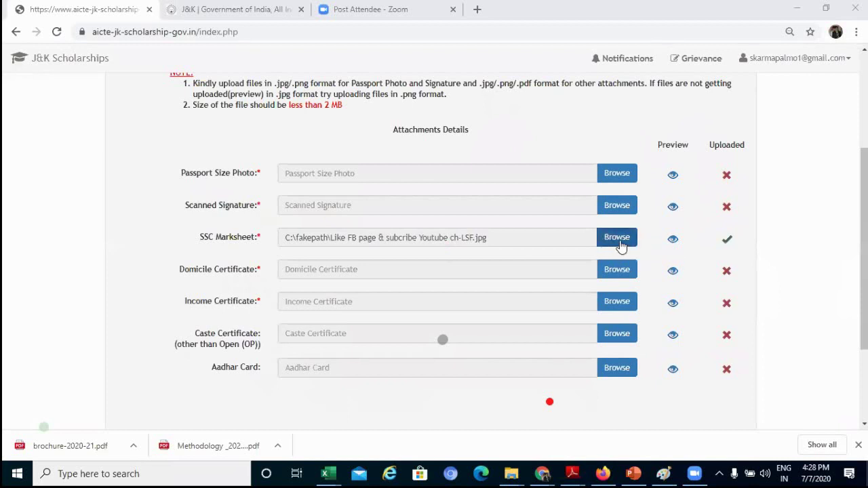
- Preview the uploaded SSC Marksheet and confirm the Scanned Signature is not yet uploaded
click(673, 241)
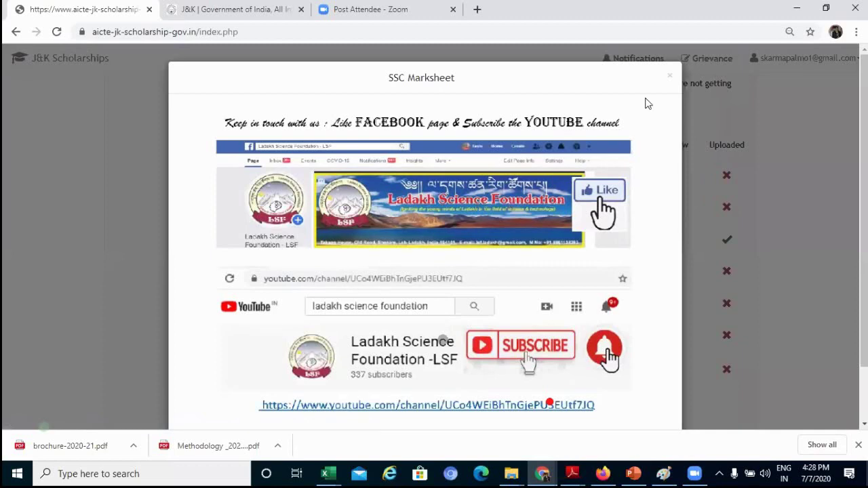
click(669, 76)
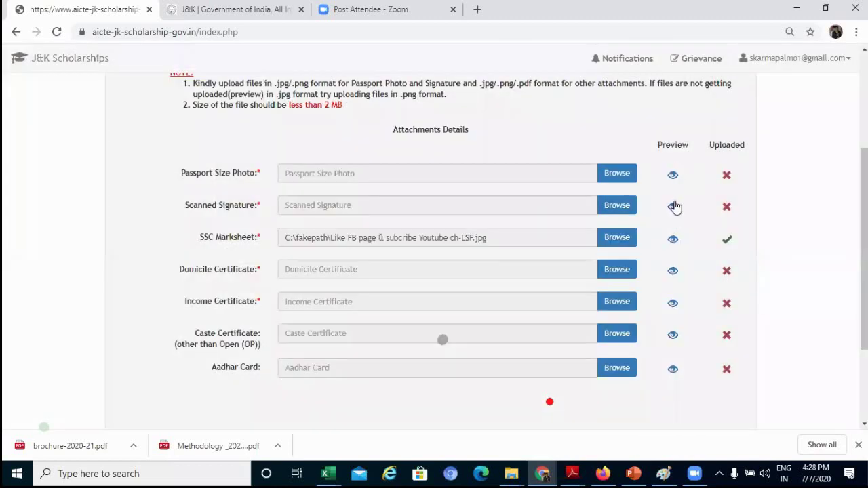
click(674, 206)
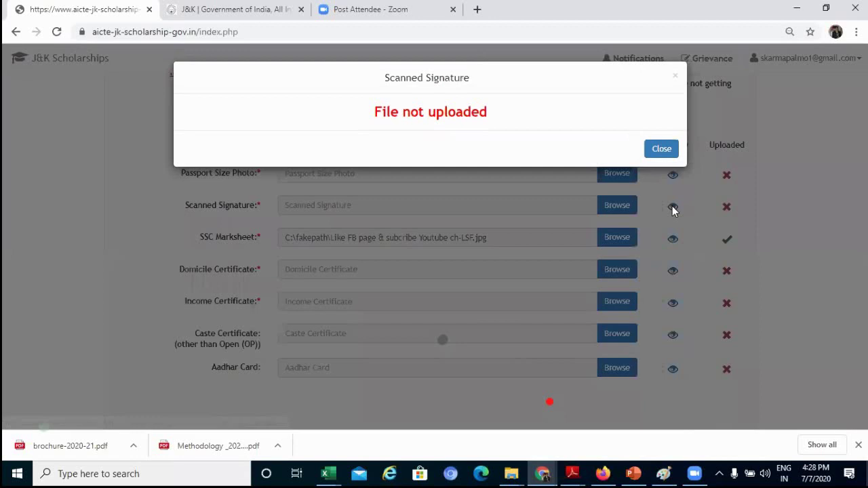
click(657, 146)
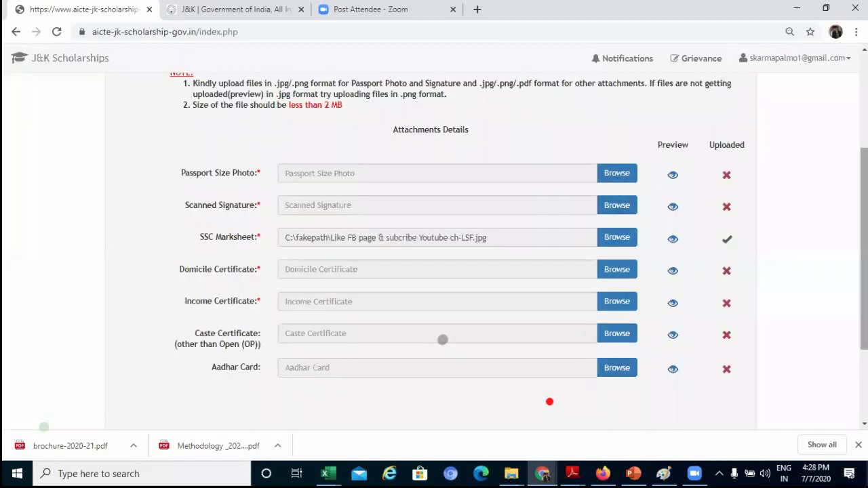
- Close the stray Zoom purchase tab with Ctrl+W to return to the form
drag(864, 250, 864, 251)
scroll(443, 339, down, 1)
scroll(443, 339, up, 3)
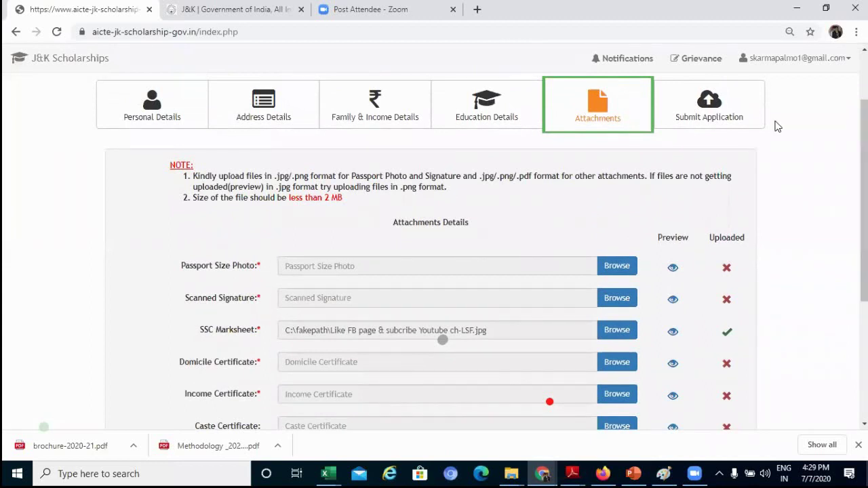
scroll(442, 340, down, 2)
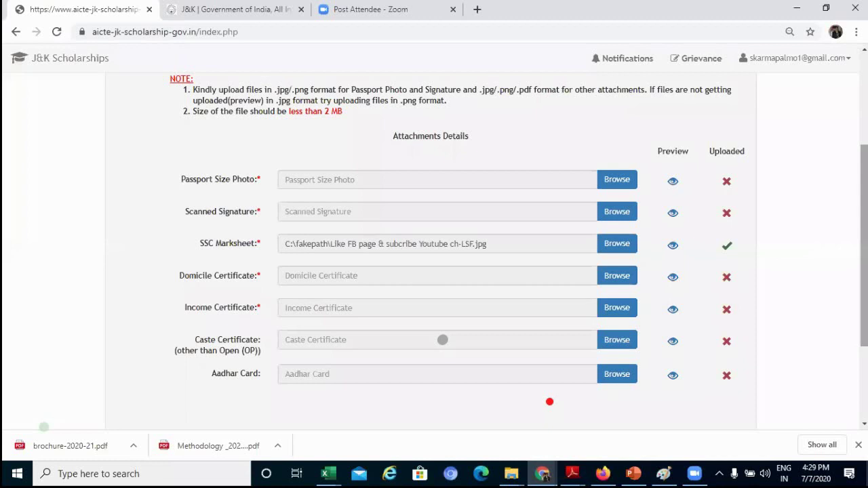
scroll(837, 326, down, 2)
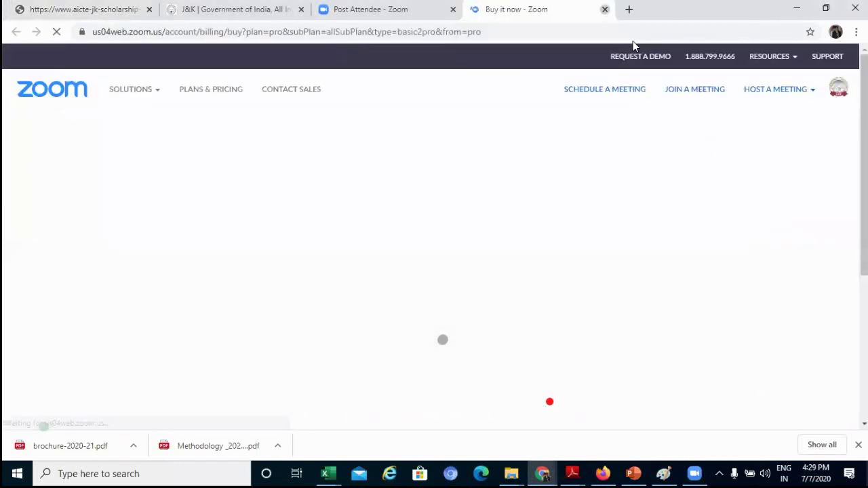
key(ctrl+w)
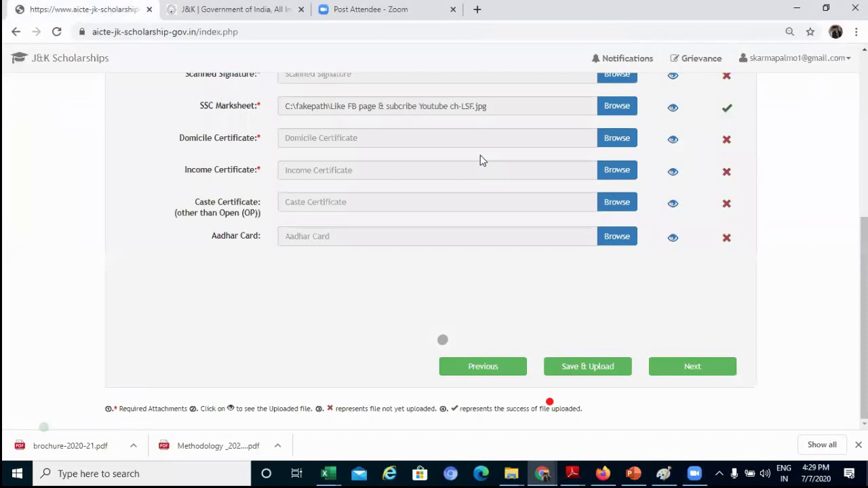
scroll(829, 228, down, 4)
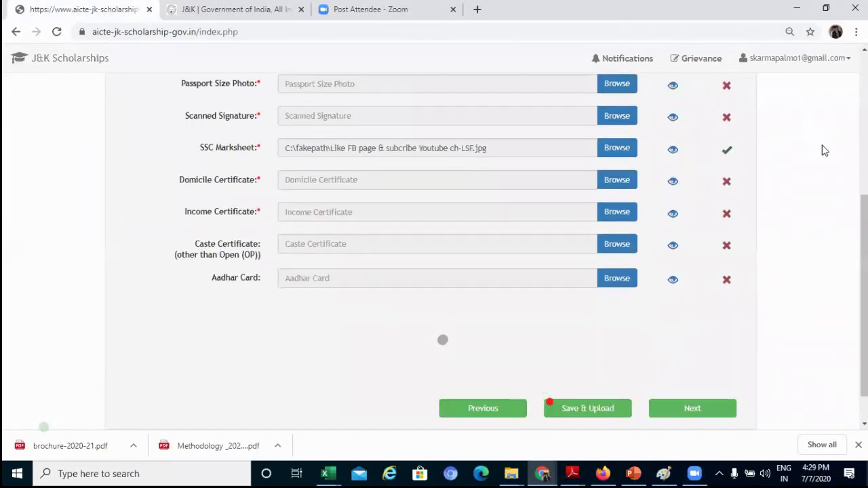
mouse_move(516, 473)
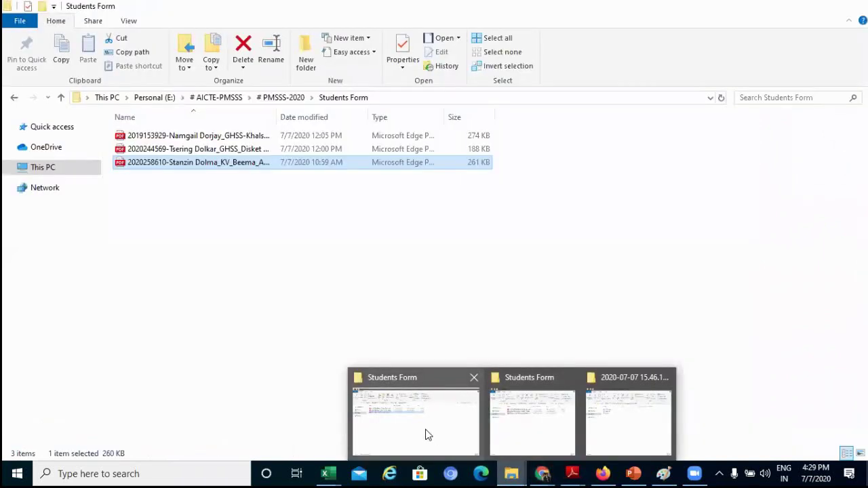
- Bring the Students Form folder forward and show the sample application PDF in Adobe Reader
click(427, 434)
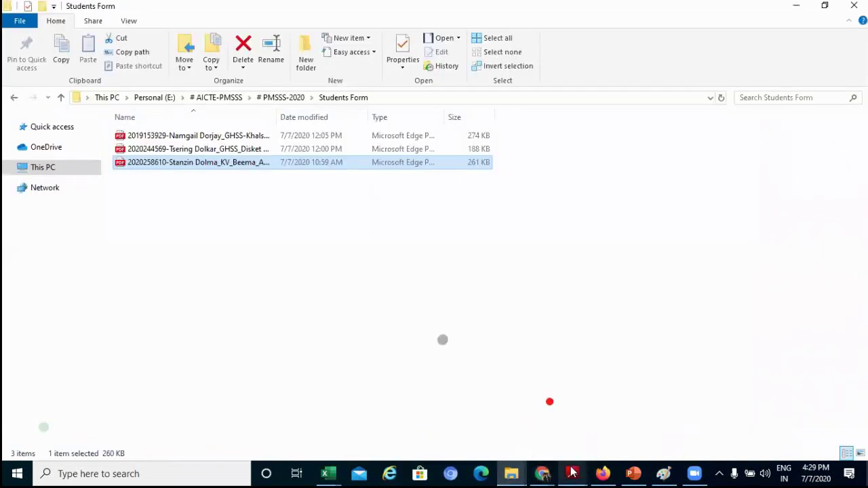
click(608, 429)
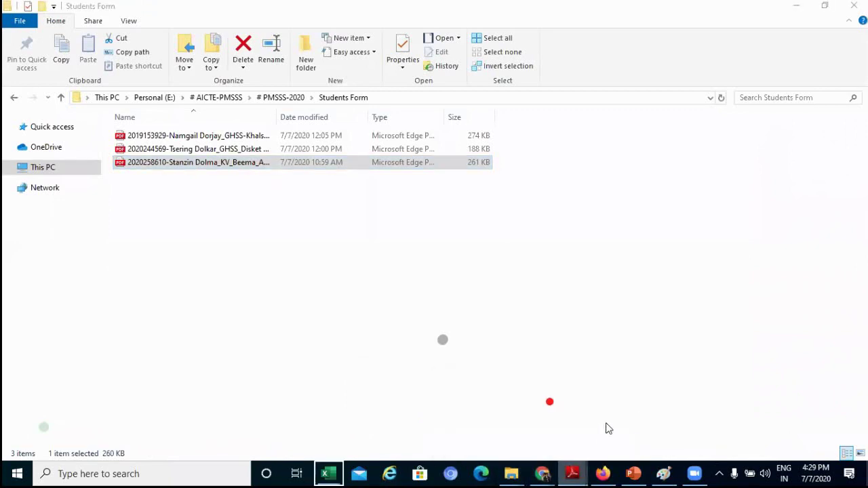
mouse_move(590, 468)
mouse_move(651, 423)
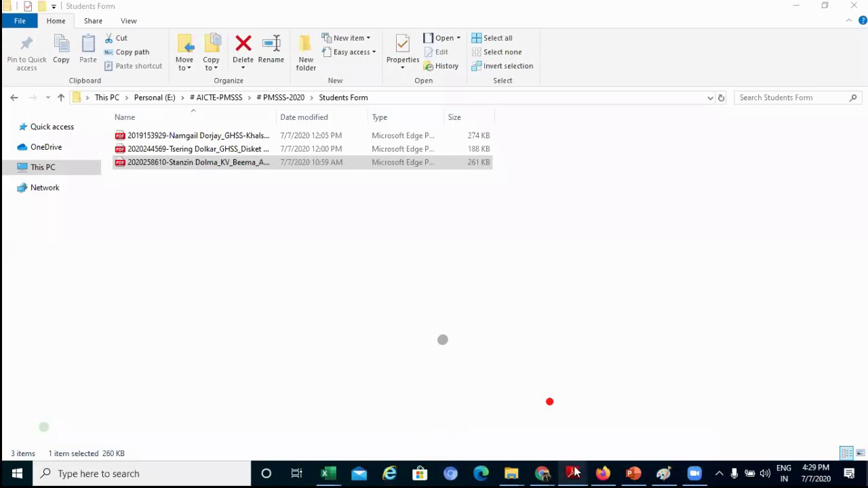
click(658, 384)
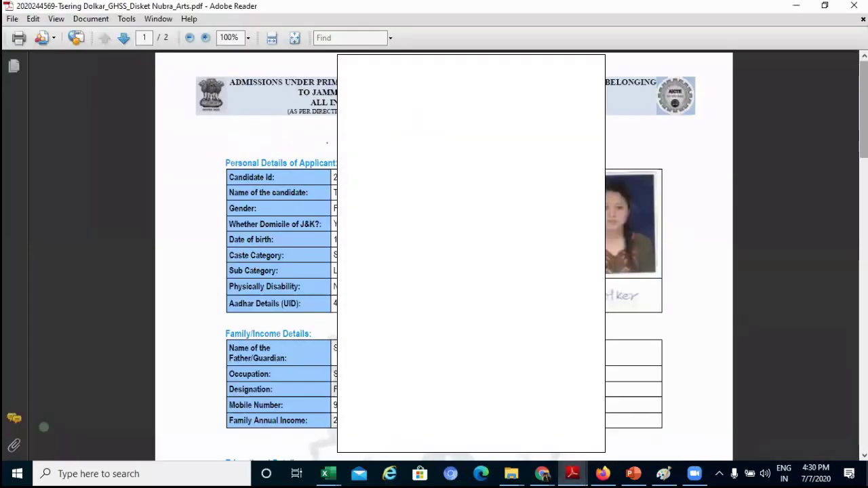
- Scroll to page 2 and select item 3's list of original verification documents (a–g)
scroll(443, 255, down, 3)
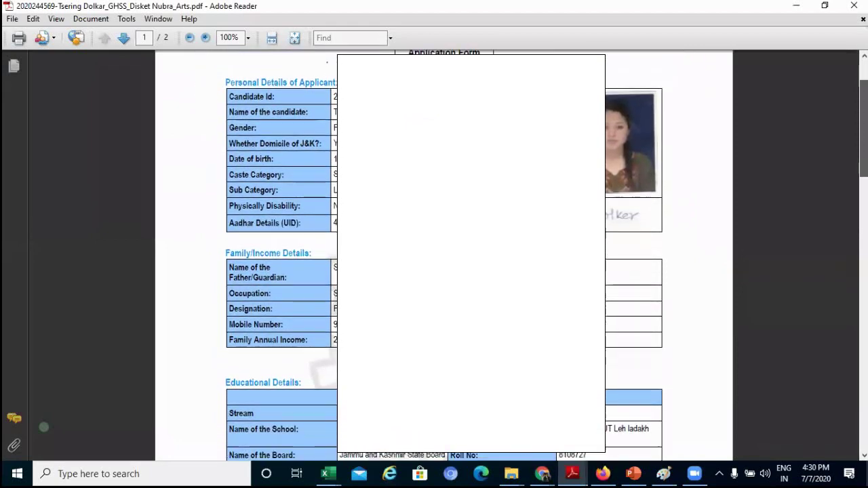
scroll(444, 255, up, 5)
scroll(444, 255, down, 4)
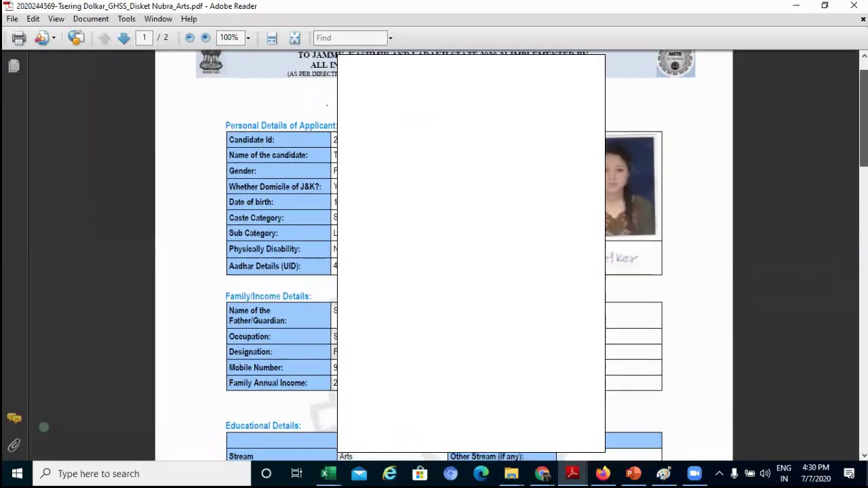
scroll(443, 255, down, 6)
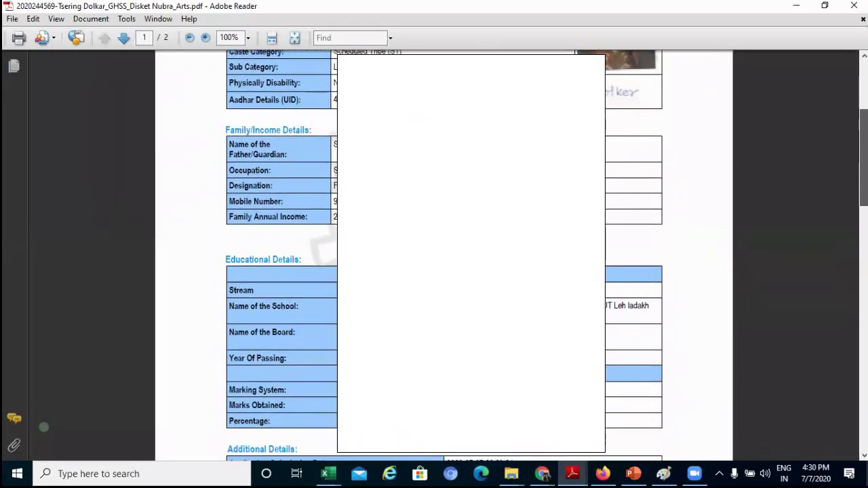
scroll(838, 256, down, 5)
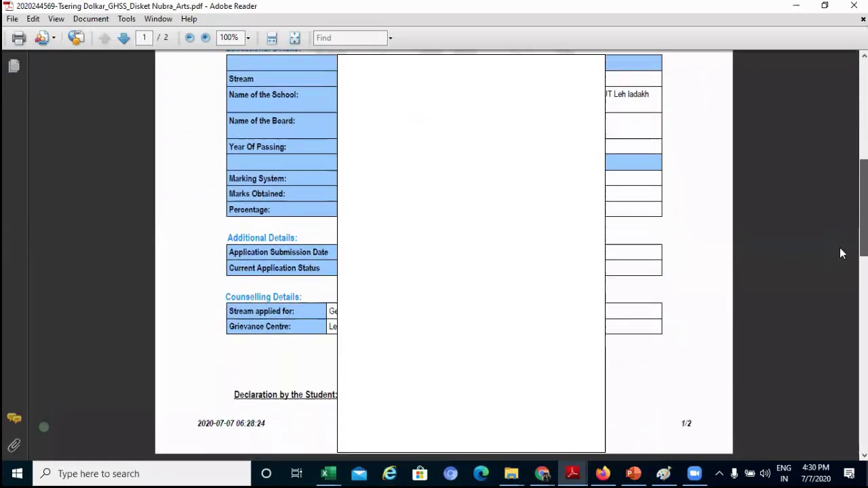
scroll(839, 256, down, 4)
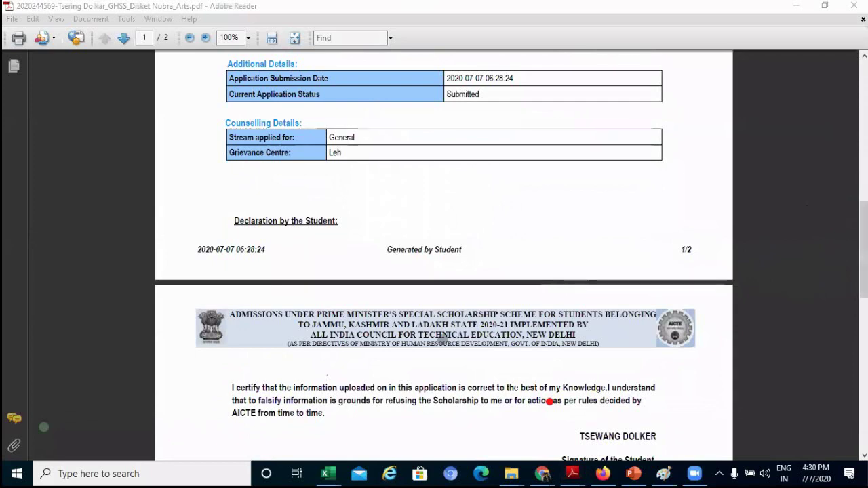
scroll(863, 258, down, 6)
scroll(841, 329, down, 5)
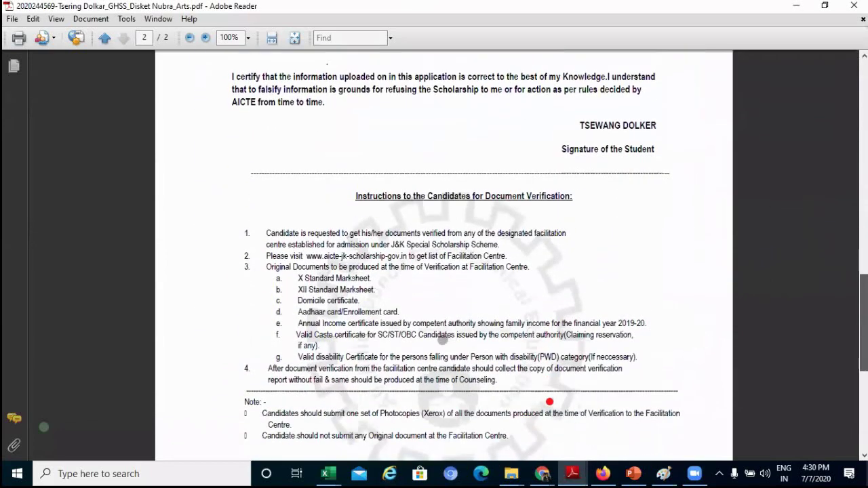
scroll(841, 331, down, 1)
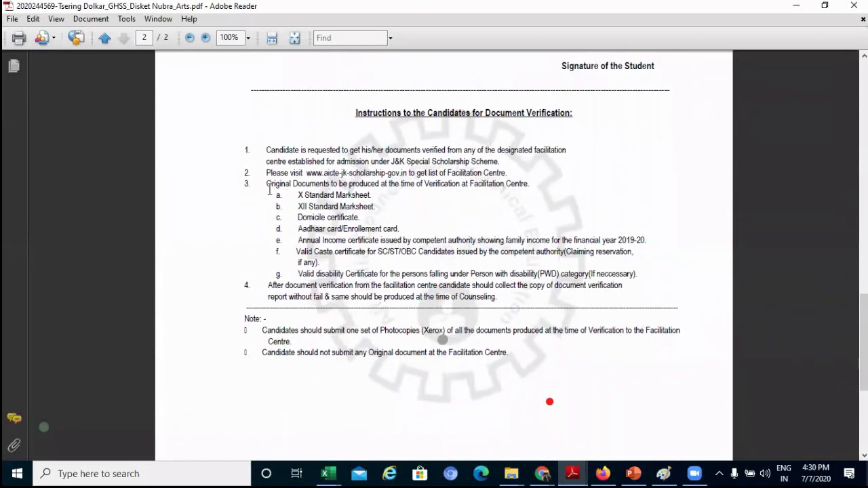
drag(267, 185, 499, 273)
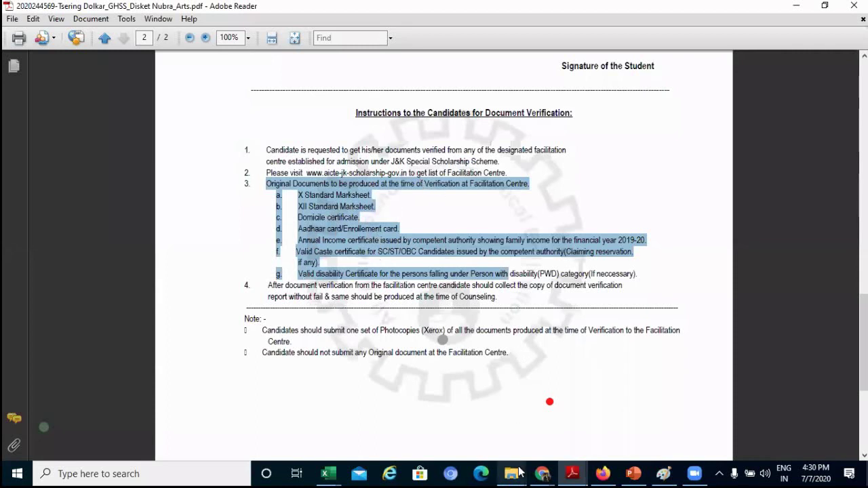
- Go up to # PMSSS-2020 and open the facilitation centre cum documents verification centre_2020 PDF
mouse_move(519, 473)
click(421, 400)
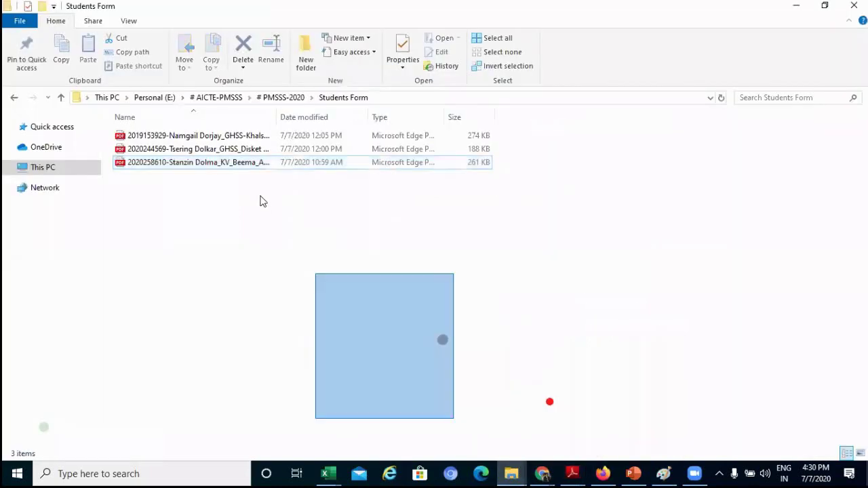
click(61, 97)
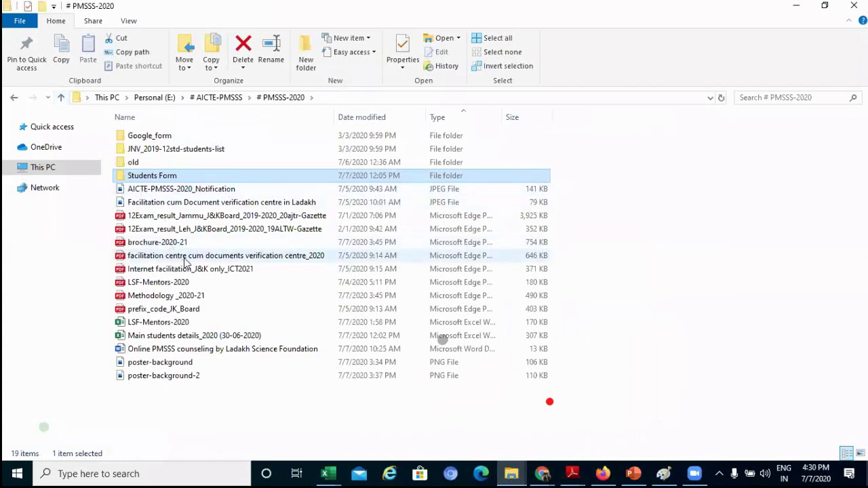
click(184, 261)
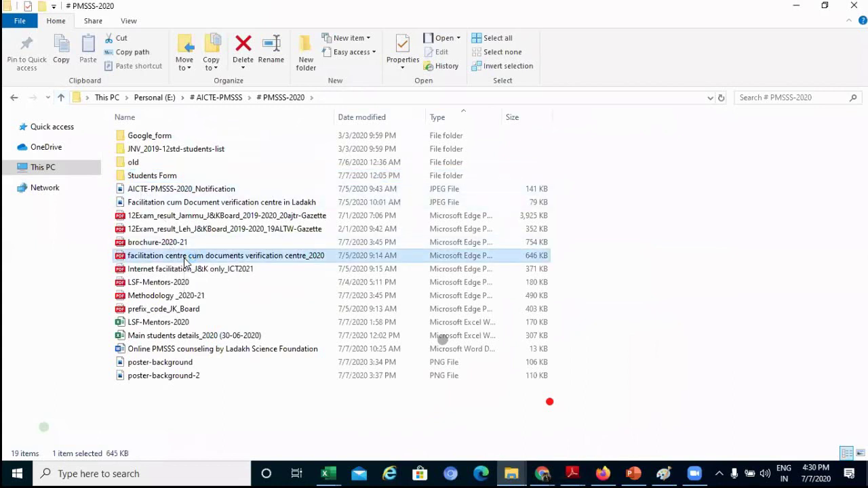
double_click(185, 261)
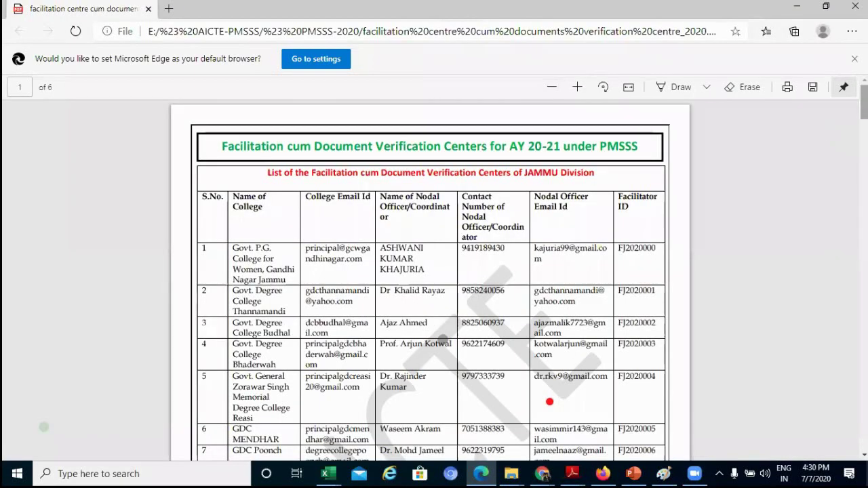
- Zoom the PDF, scroll to the UT of Ladakh table on page 6, and close Mail
key(ctrl+plus)
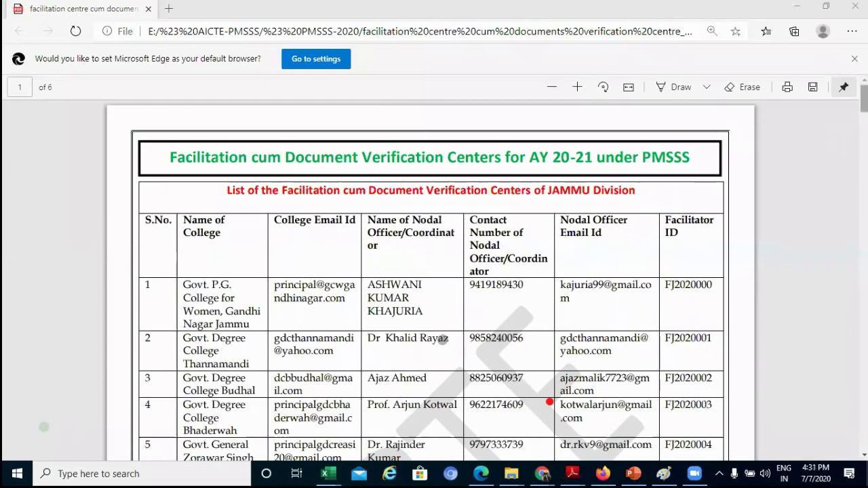
scroll(863, 109, down, 2)
scroll(442, 339, down, 20)
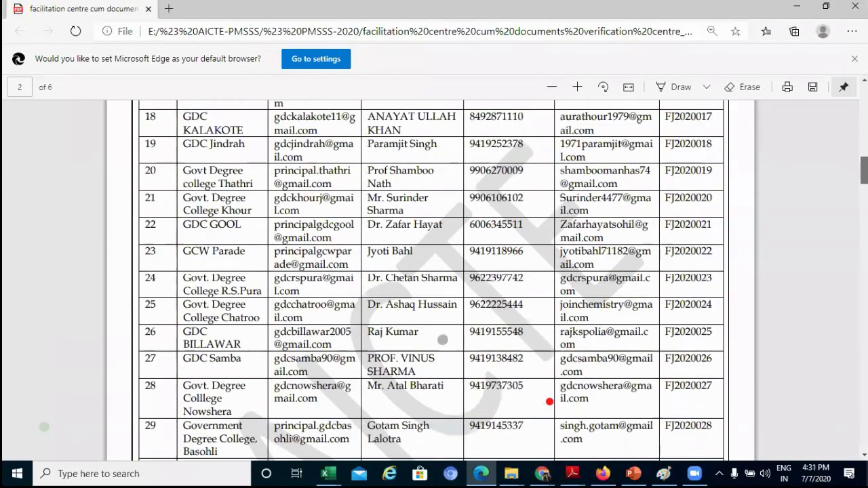
scroll(442, 340, down, 20)
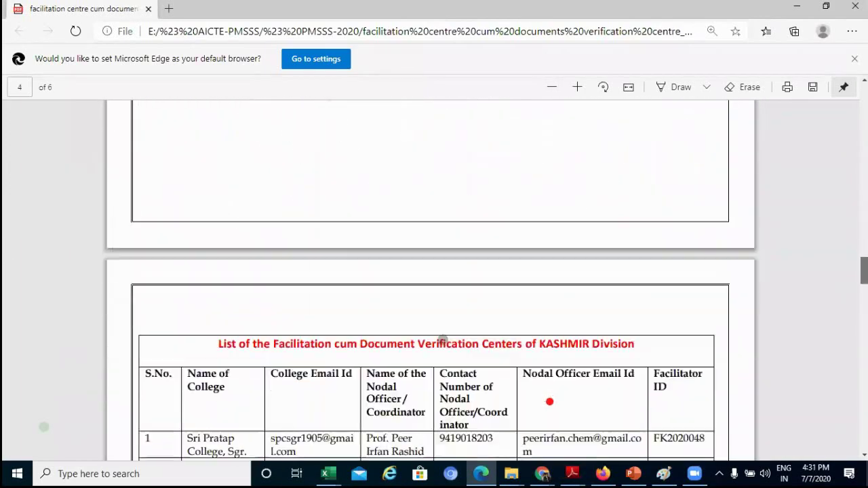
scroll(443, 339, down, 5)
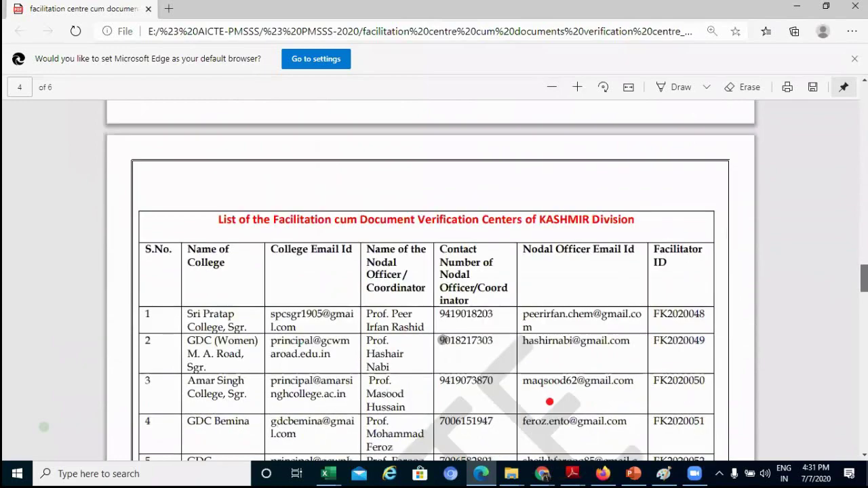
scroll(442, 339, down, 20)
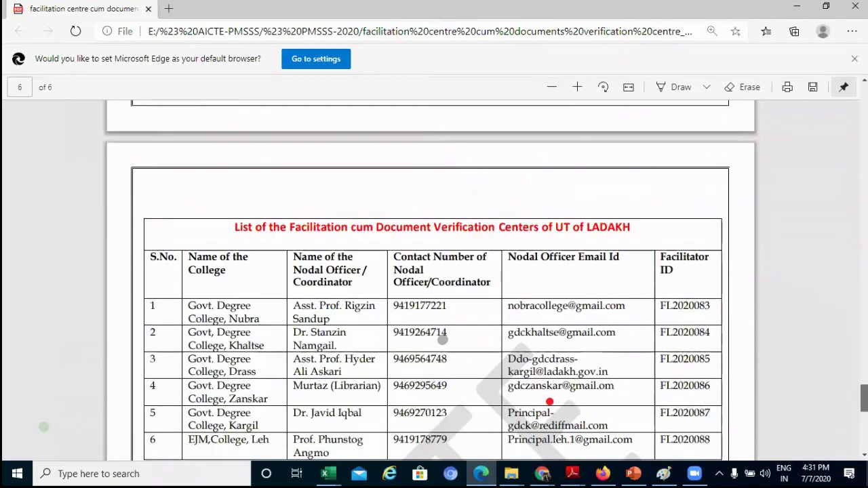
scroll(442, 339, up, 2)
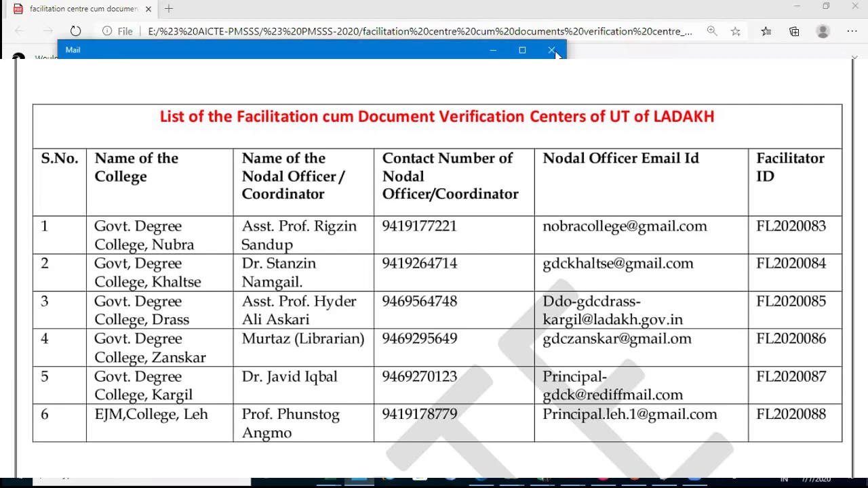
click(552, 51)
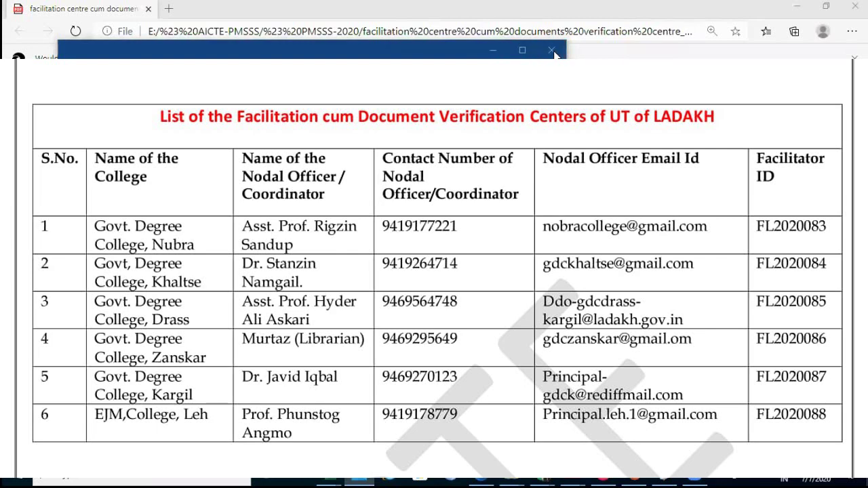